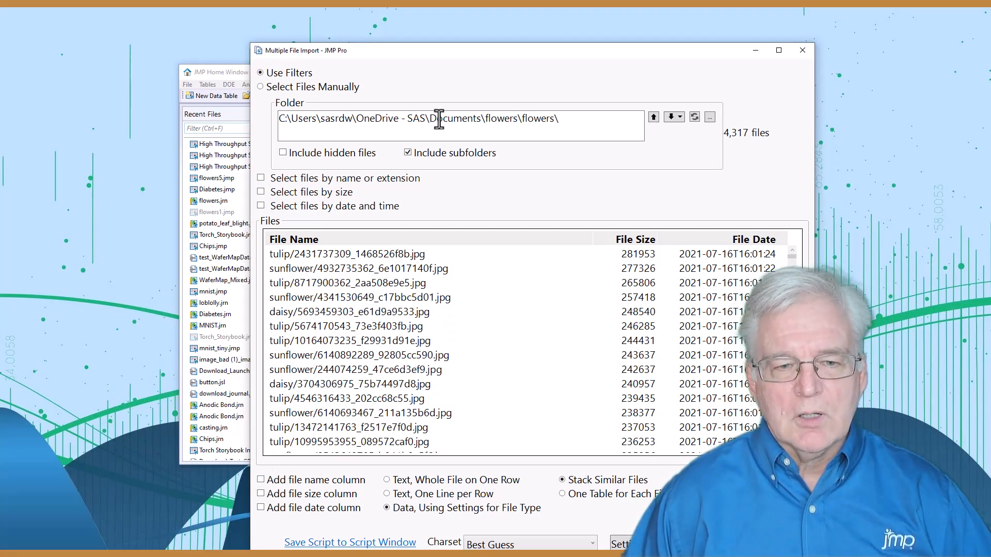
Step: Import the image files from the flowers folder into a data table with a file name column added
{"action": "left_click_drag", "start_coordinate": [447, 57], "coordinate": [326, 12]}
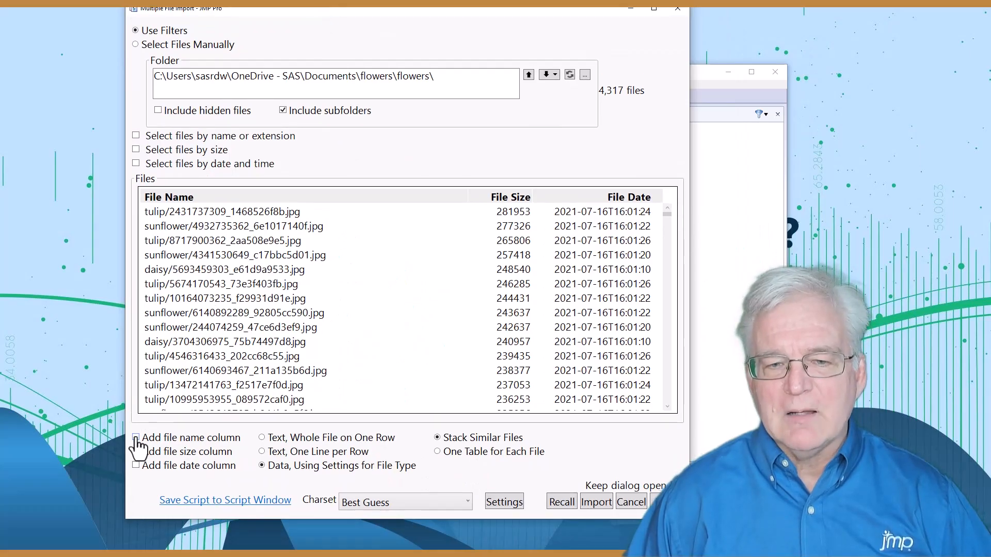
{"action": "left_click", "coordinate": [136, 438]}
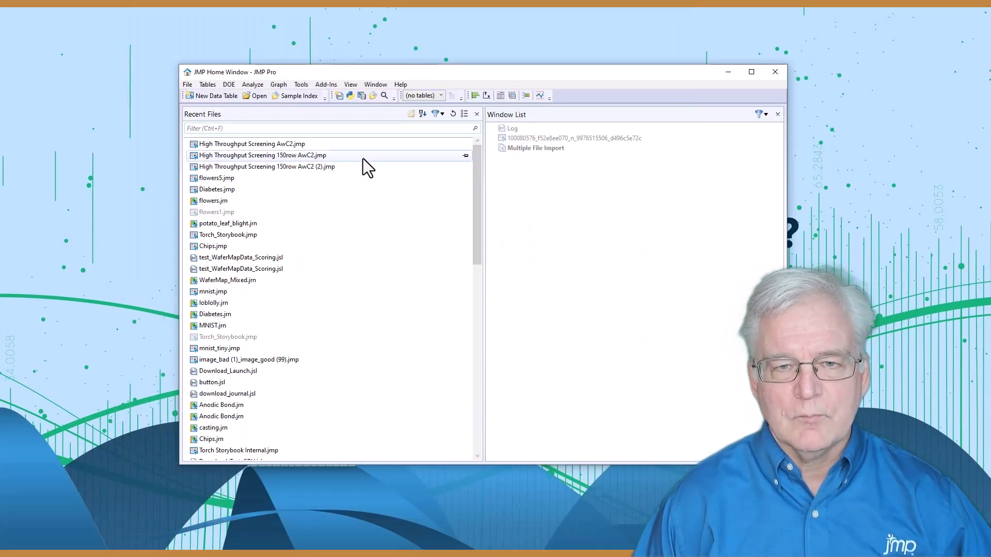
Step: Enlarge the data table's row height and widen the Picture column to get bigger image thumbnails
{"action": "left_click_drag", "start_coordinate": [559, 25], "coordinate": [410, 18]}
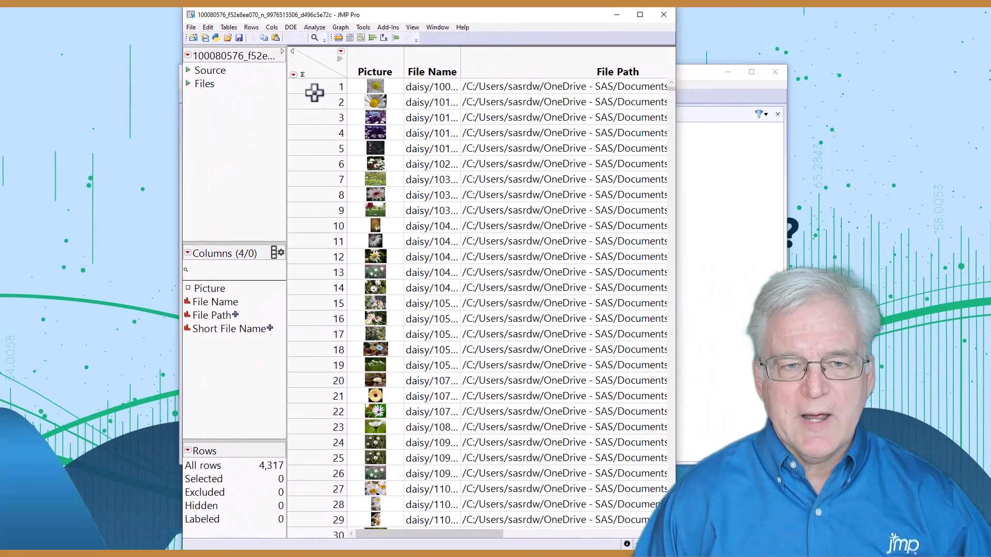
{"action": "left_click_drag", "start_coordinate": [314, 94], "coordinate": [321, 110]}
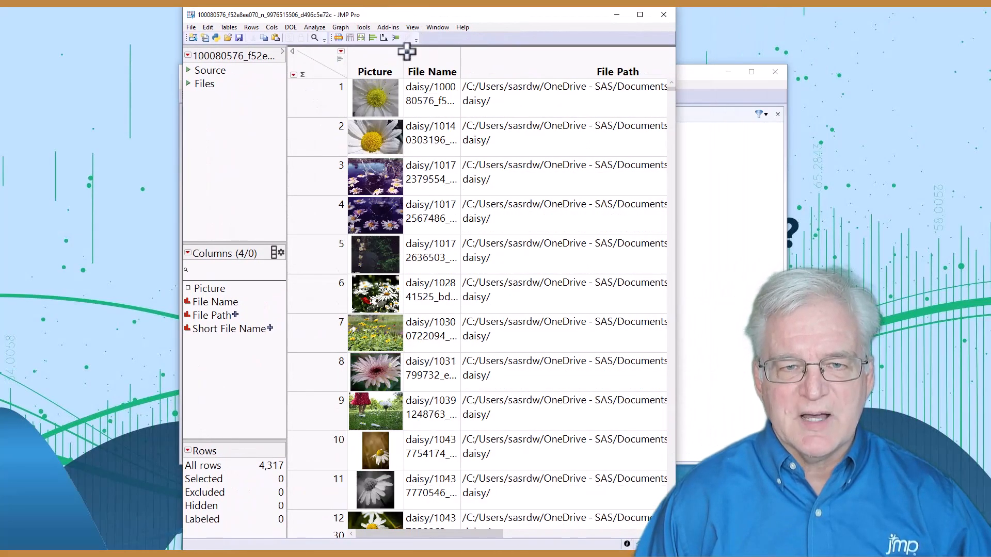
{"action": "left_click_drag", "start_coordinate": [406, 54], "coordinate": [426, 58]}
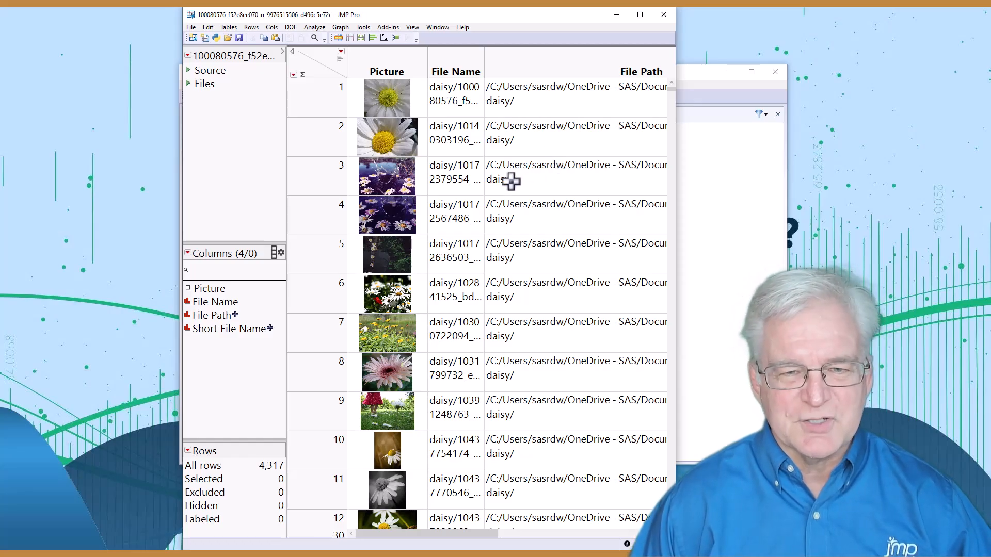
Step: Look through the imported pictures from the daisy rows through the dandelion and sunflower rows to the tulip rows
{"action": "scroll", "coordinate": [388, 175], "scroll_direction": "down", "scroll_amount": 8}
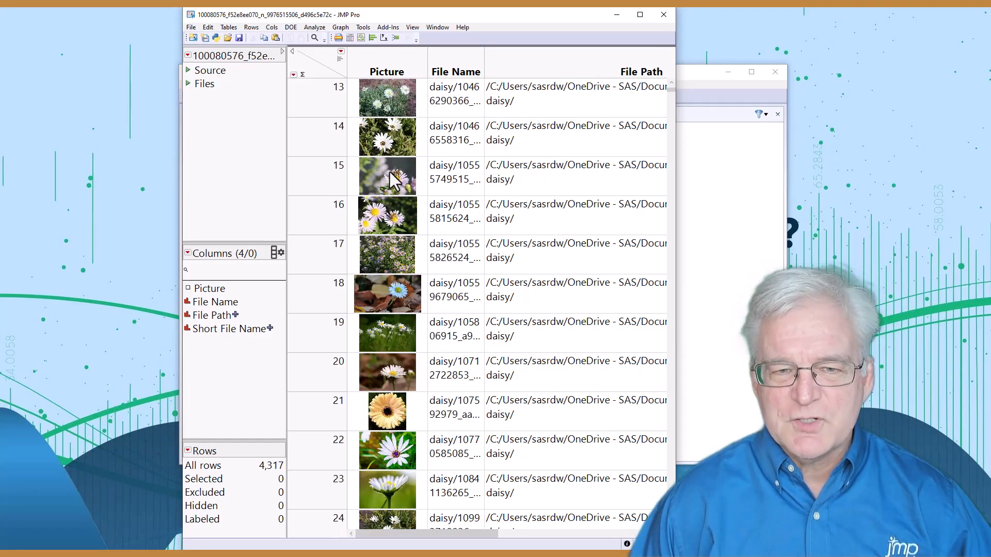
{"action": "scroll", "coordinate": [389, 172], "scroll_direction": "down", "scroll_amount": 3}
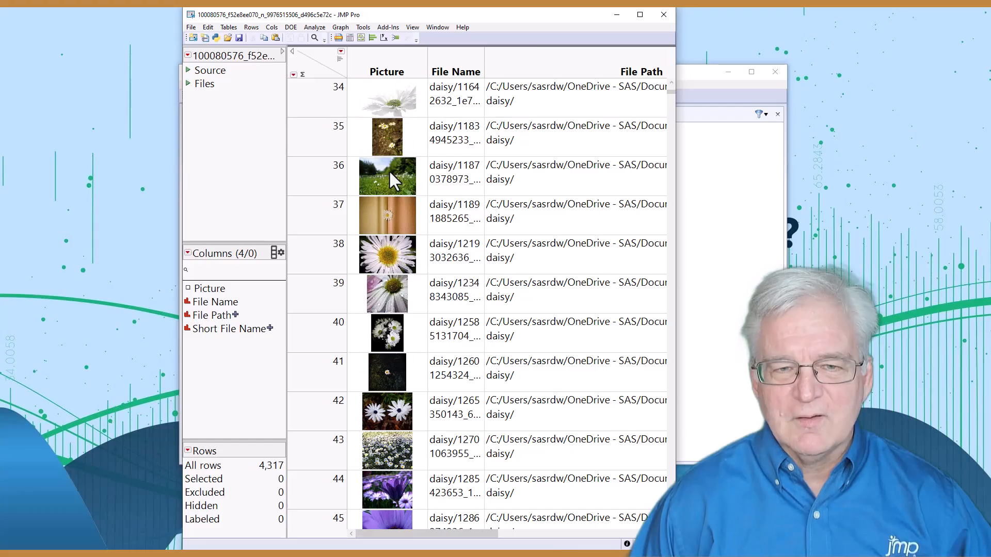
{"action": "scroll", "coordinate": [389, 169], "scroll_direction": "down", "scroll_amount": 4}
{"action": "scroll", "coordinate": [390, 182], "scroll_direction": "down", "scroll_amount": 7}
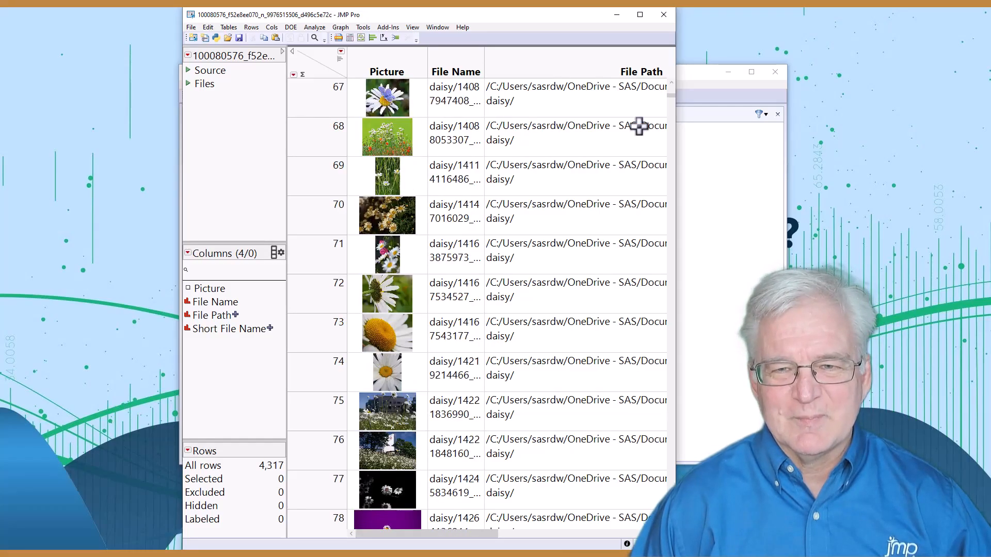
{"action": "left_click_drag", "start_coordinate": [671, 104], "coordinate": [673, 185]}
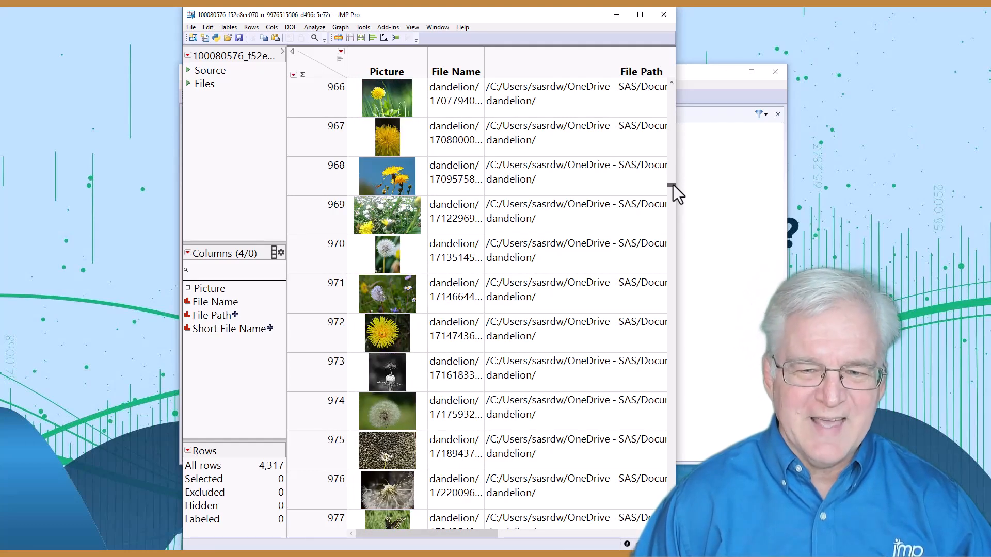
{"action": "left_click_drag", "start_coordinate": [673, 191], "coordinate": [659, 363]}
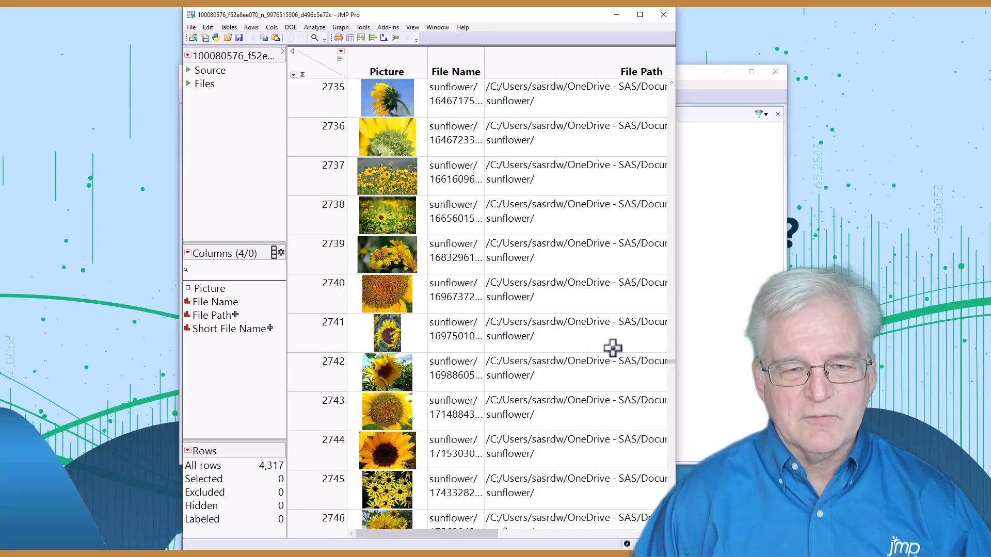
{"action": "scroll", "coordinate": [414, 249], "scroll_direction": "down", "scroll_amount": 20}
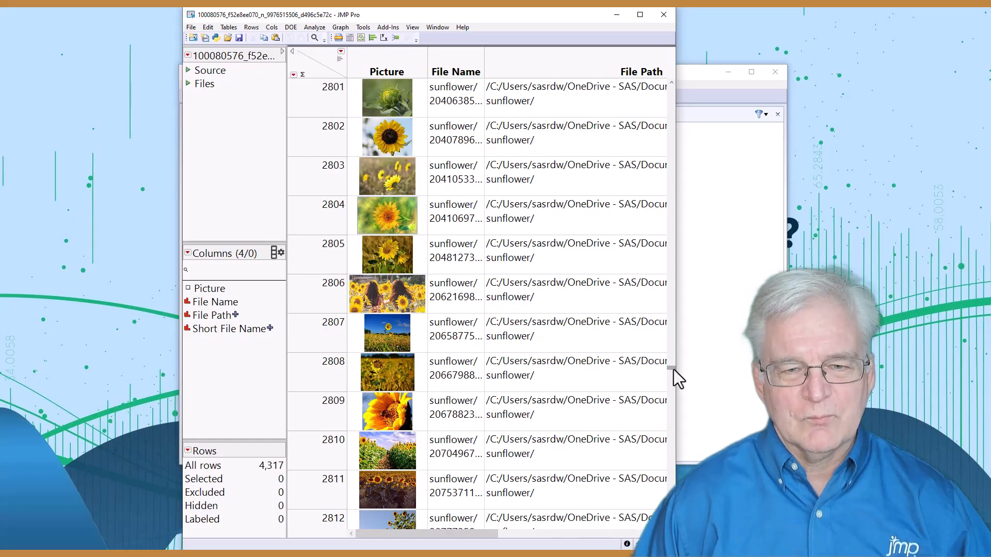
{"action": "left_click_drag", "start_coordinate": [674, 370], "coordinate": [671, 485]}
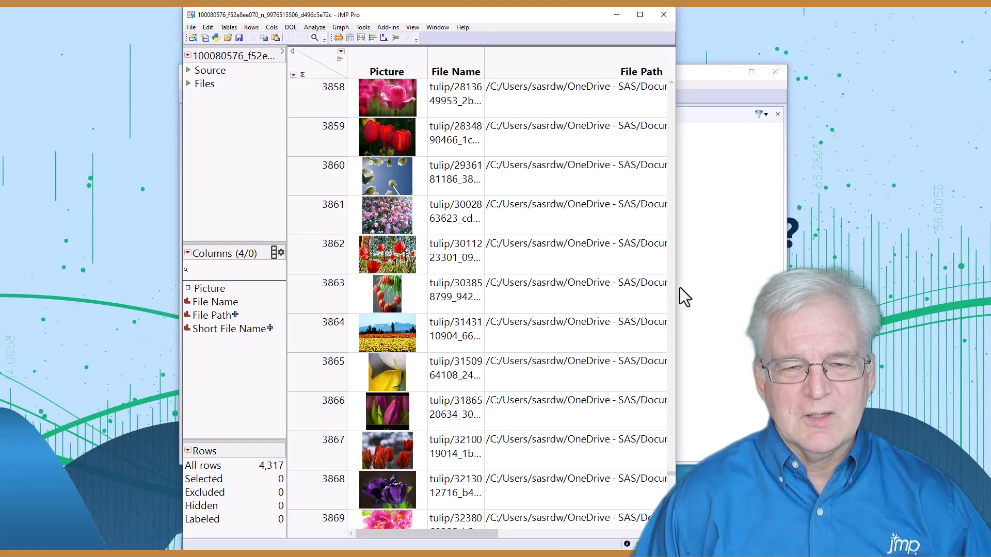
Step: Widen the table window and split the File Name column with Text to Columns, using "/" as the delimiter
{"action": "left_click_drag", "start_coordinate": [678, 287], "coordinate": [790, 287]}
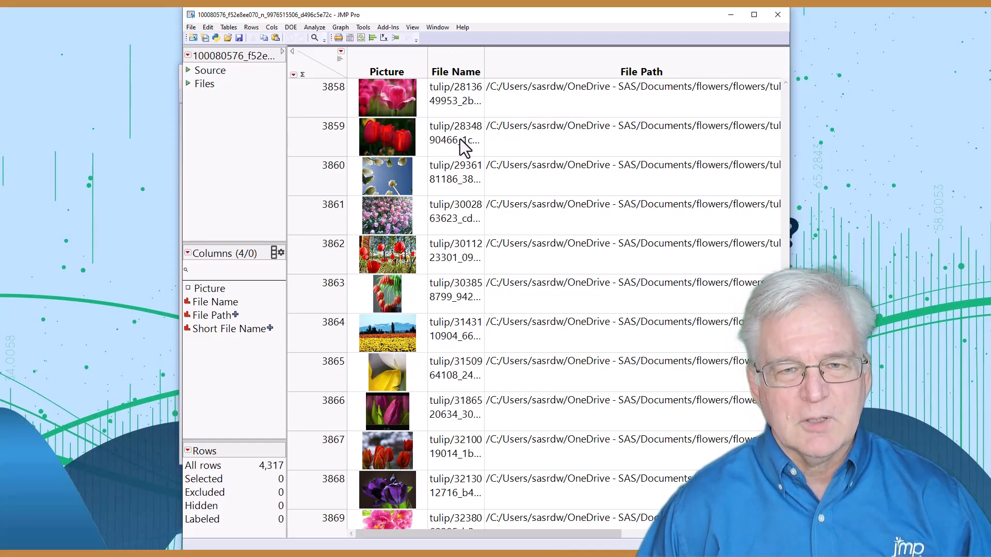
{"action": "left_click", "coordinate": [450, 64]}
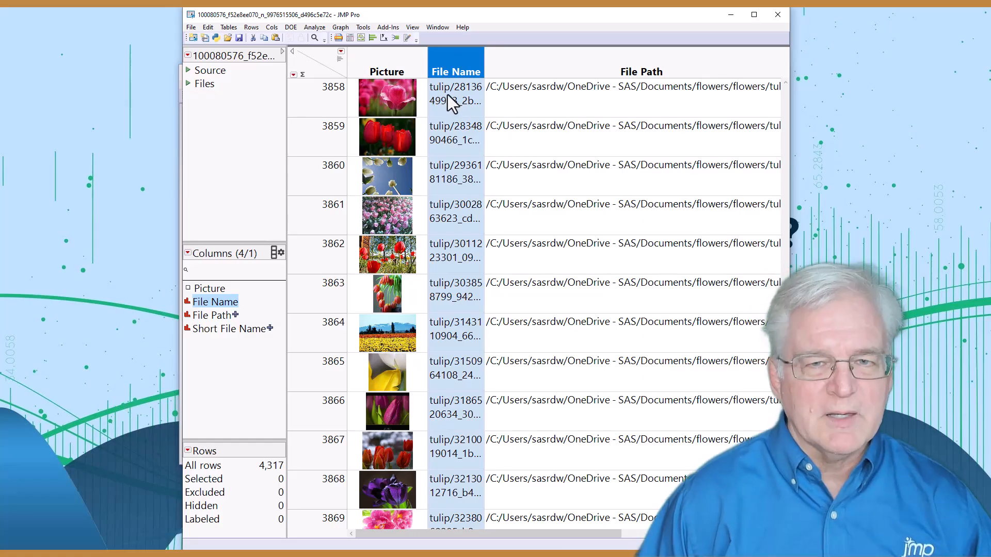
{"action": "left_click", "coordinate": [270, 30]}
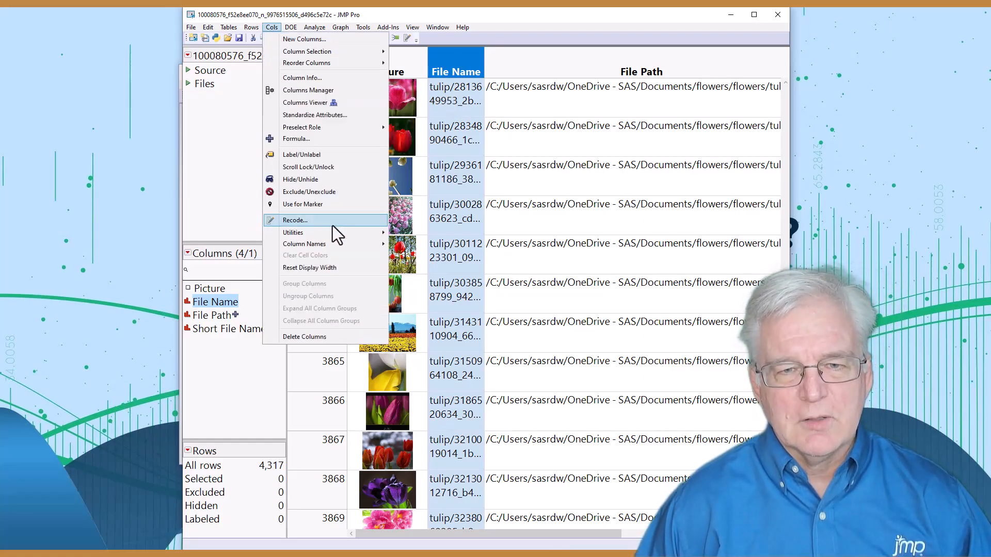
{"action": "mouse_move", "coordinate": [332, 231]}
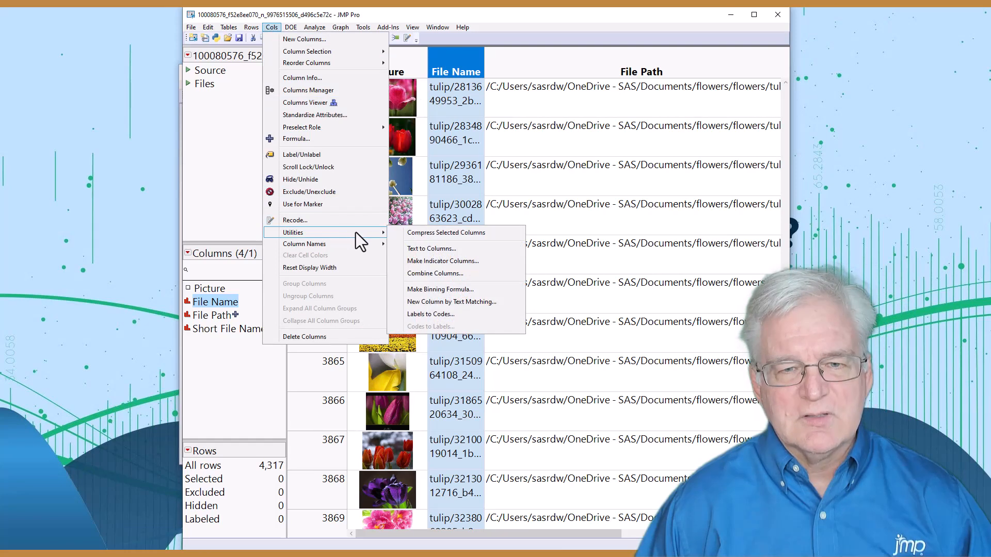
{"action": "left_click", "coordinate": [434, 250]}
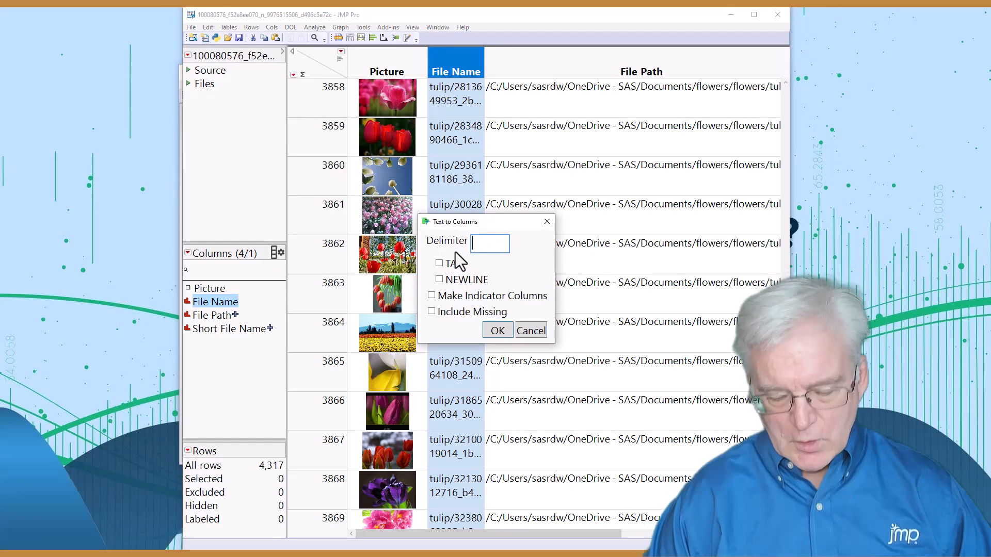
{"action": "type", "text": "/"}
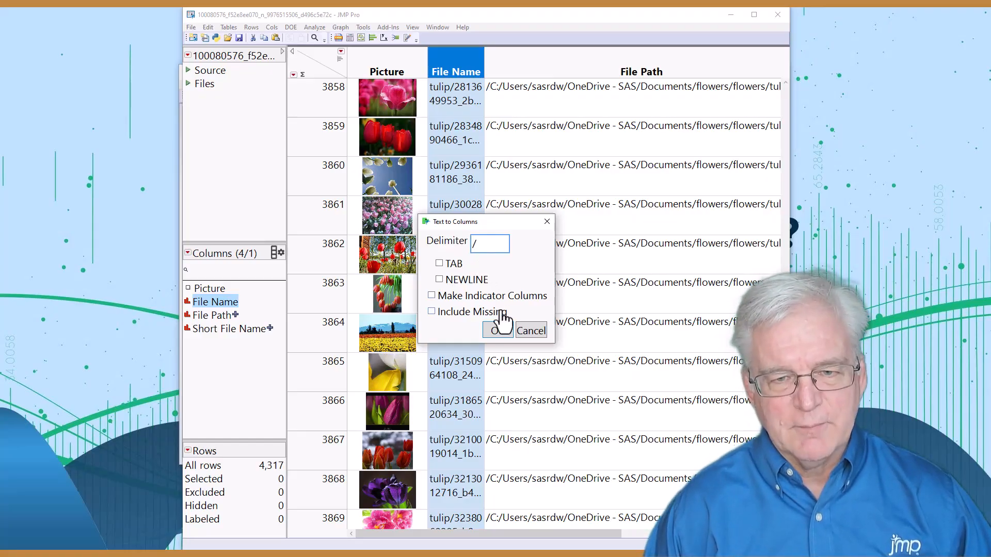
{"action": "left_click", "coordinate": [497, 331]}
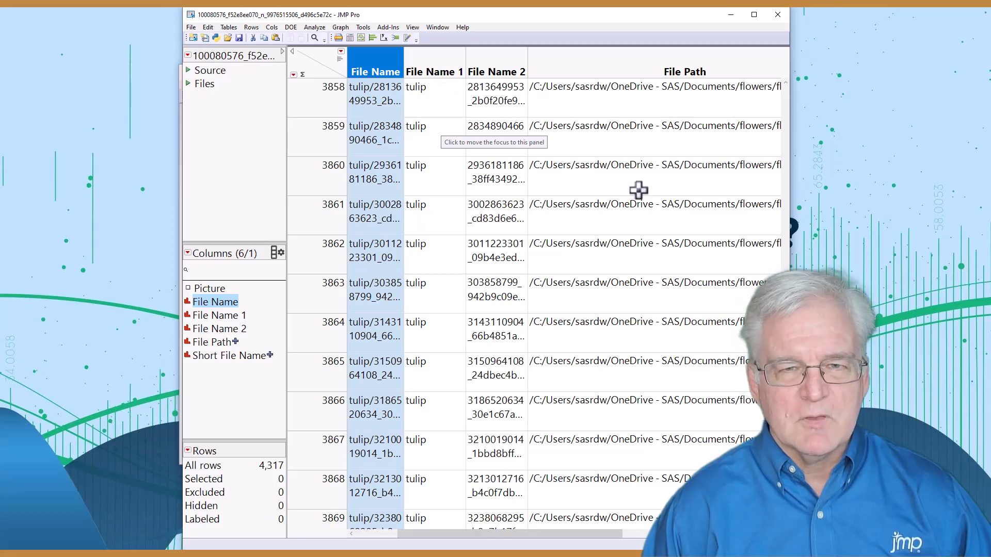
Step: Select the File Name 1 column and turn on the header graphs to show its category distribution
{"action": "left_click_drag", "start_coordinate": [412, 17], "coordinate": [428, 13]}
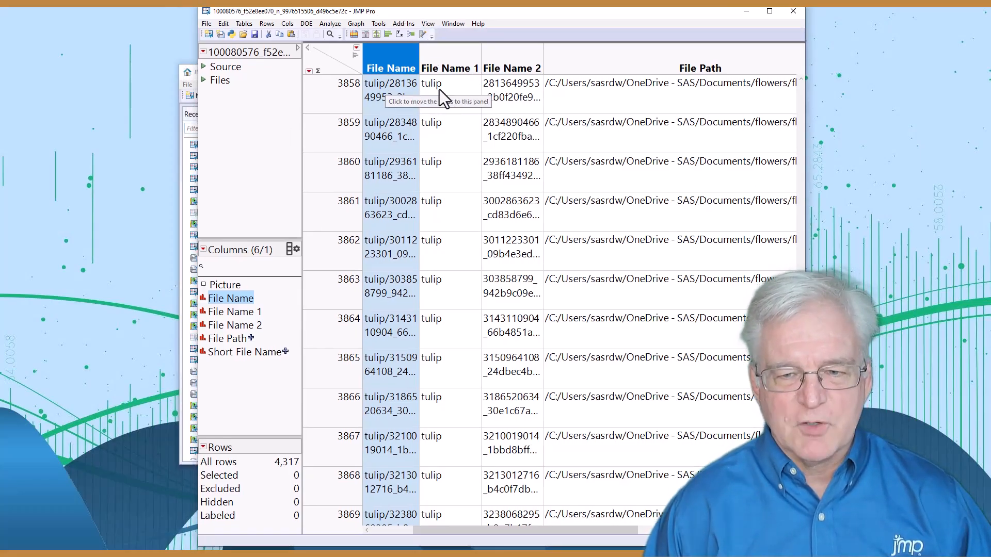
{"action": "left_click", "coordinate": [449, 58]}
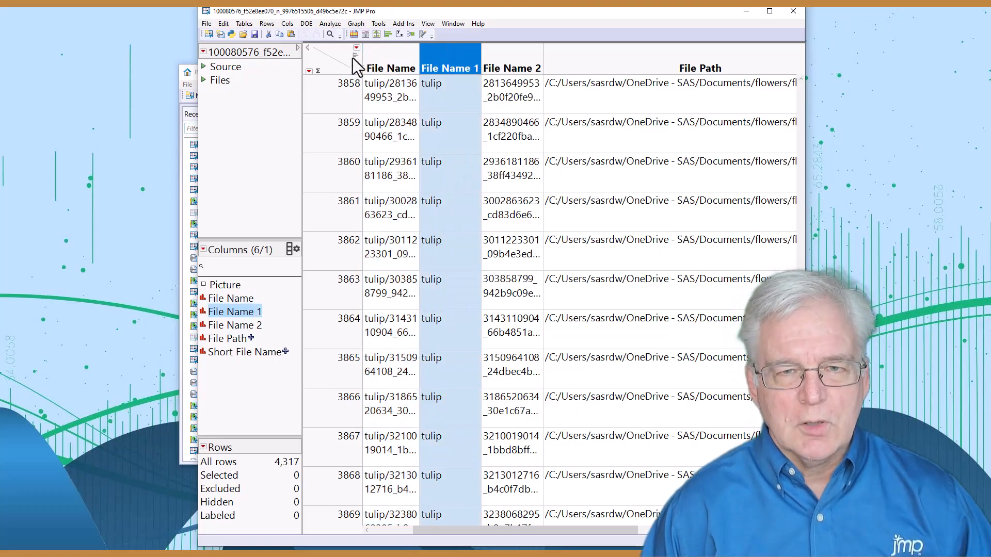
{"action": "left_click", "coordinate": [355, 55]}
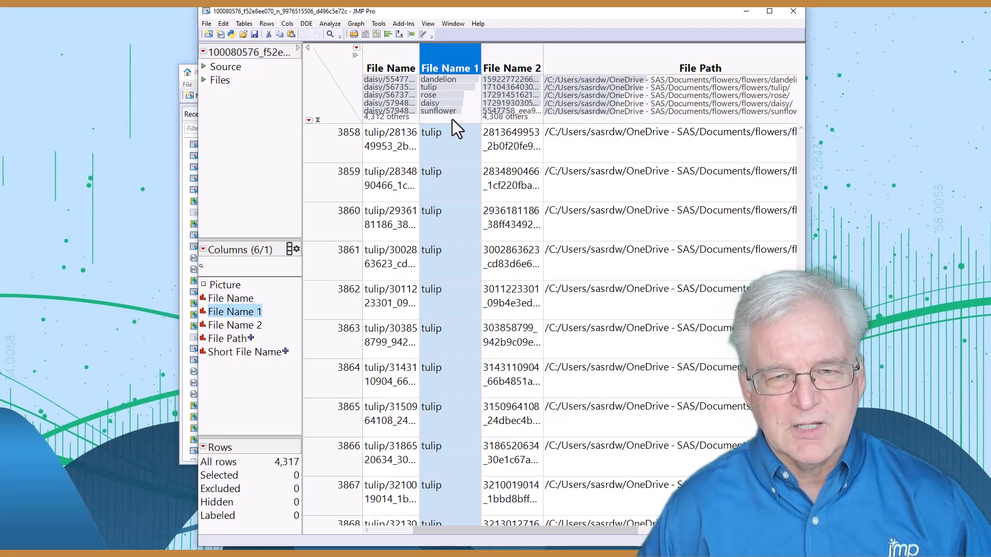
Step: Rename the File Name 1 column to "flower" and clear the column selection
{"action": "right_click", "coordinate": [443, 58]}
{"action": "left_click", "coordinate": [487, 78]}
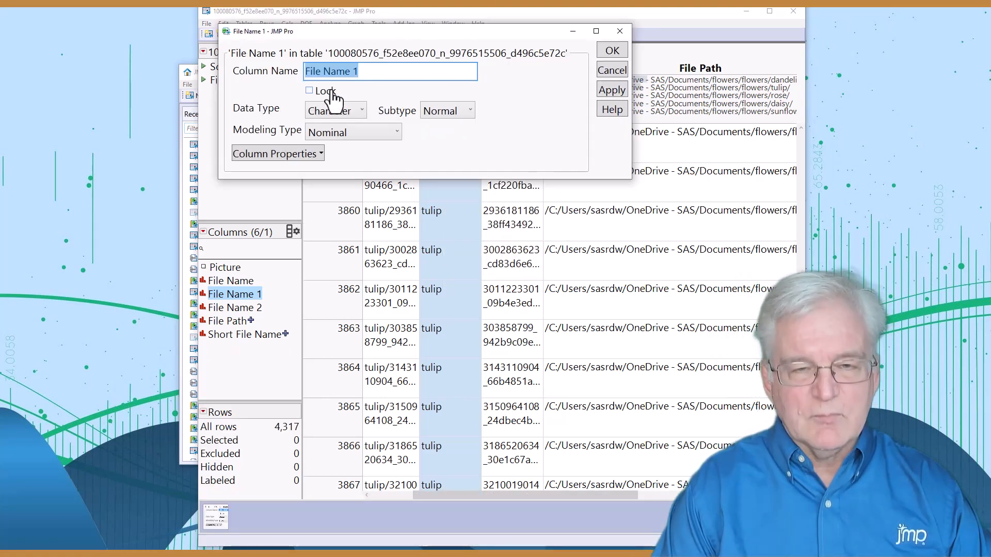
{"action": "type", "text": "flower"}
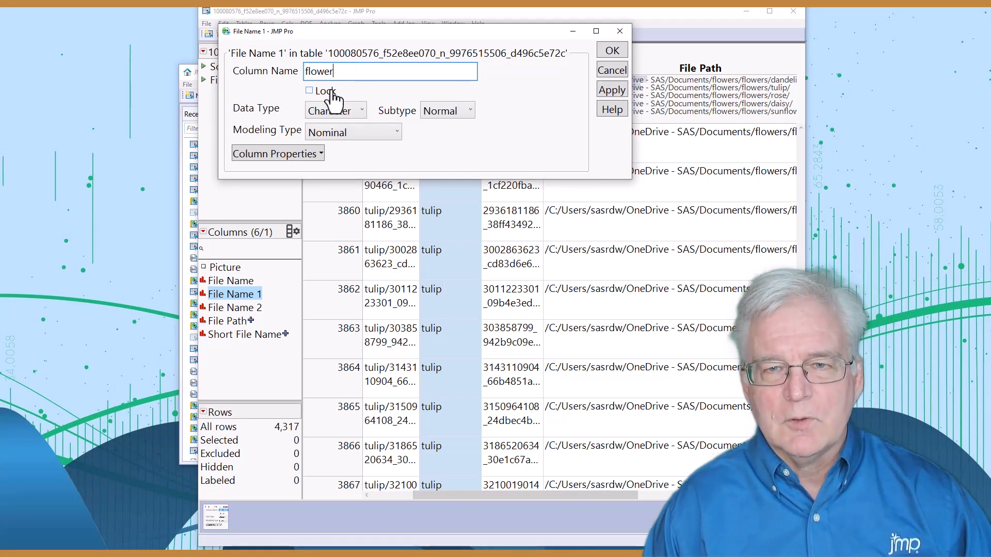
{"action": "left_click", "coordinate": [612, 50]}
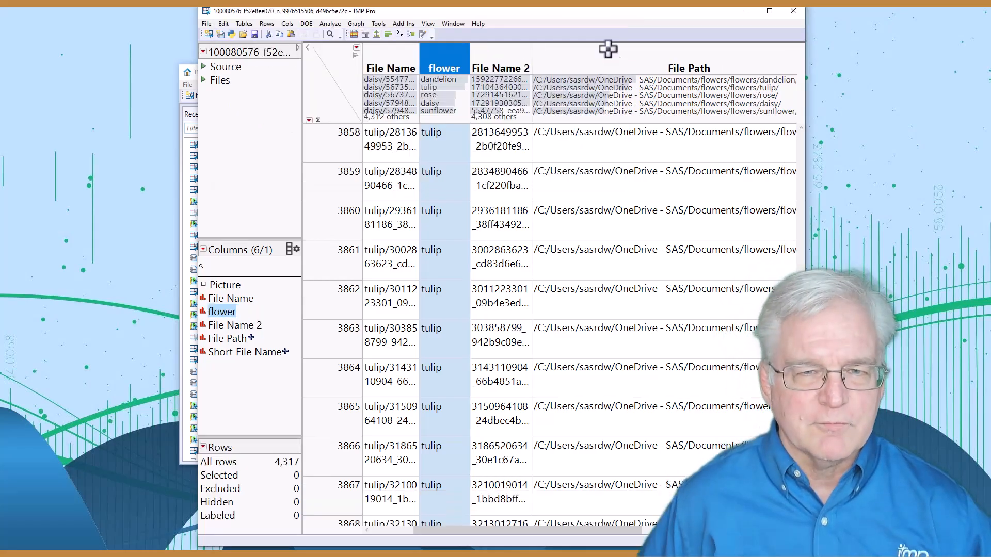
{"action": "left_click", "coordinate": [330, 63]}
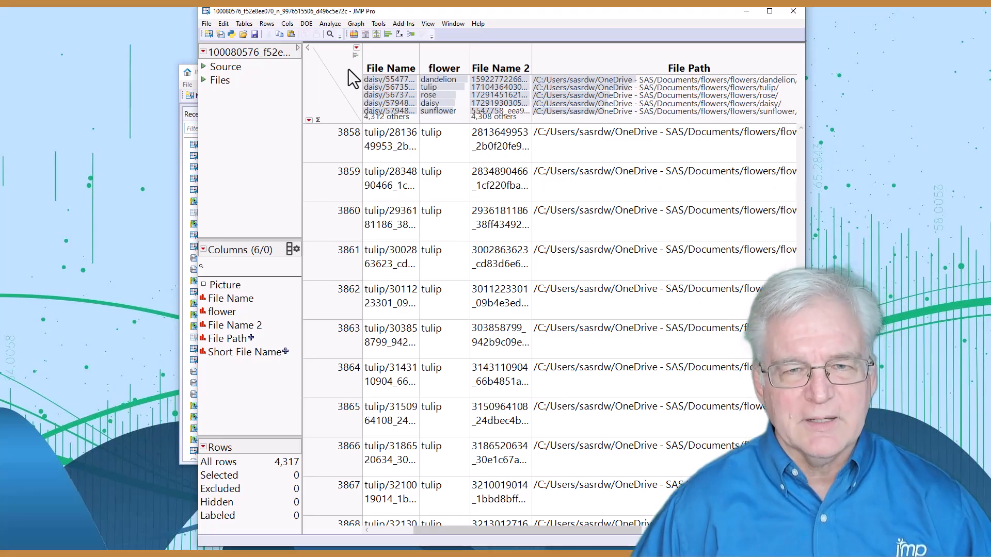
Step: Make three 5-fold K-Fold columns with Torch Deep Learning, using flower as both the Y, Response and the Stratify By column
{"action": "left_click", "coordinate": [440, 60]}
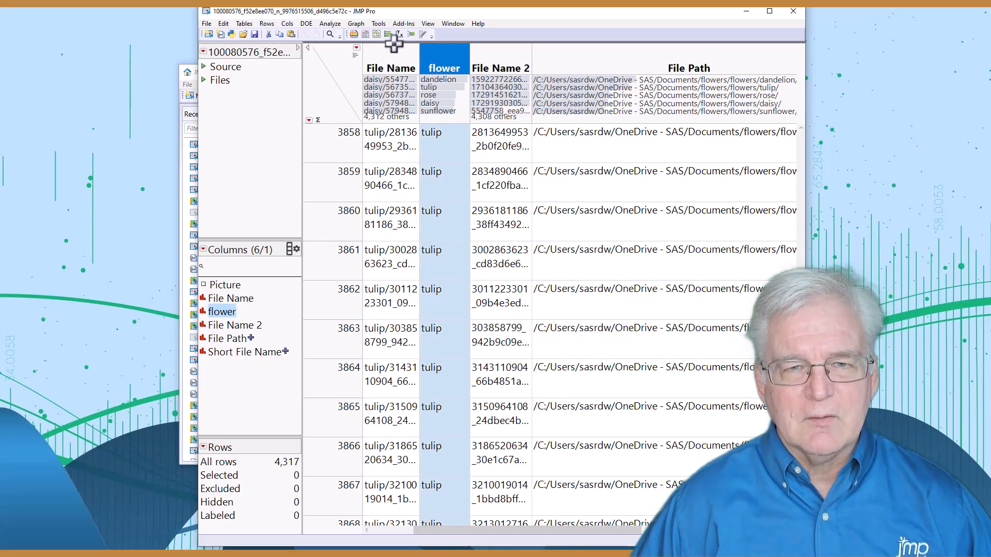
{"action": "left_click", "coordinate": [401, 25]}
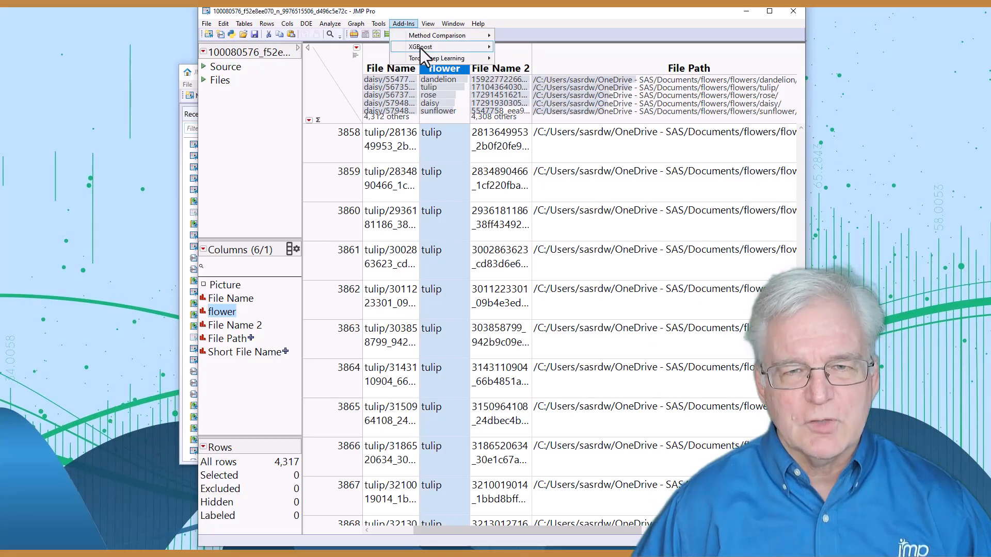
{"action": "mouse_move", "coordinate": [429, 57]}
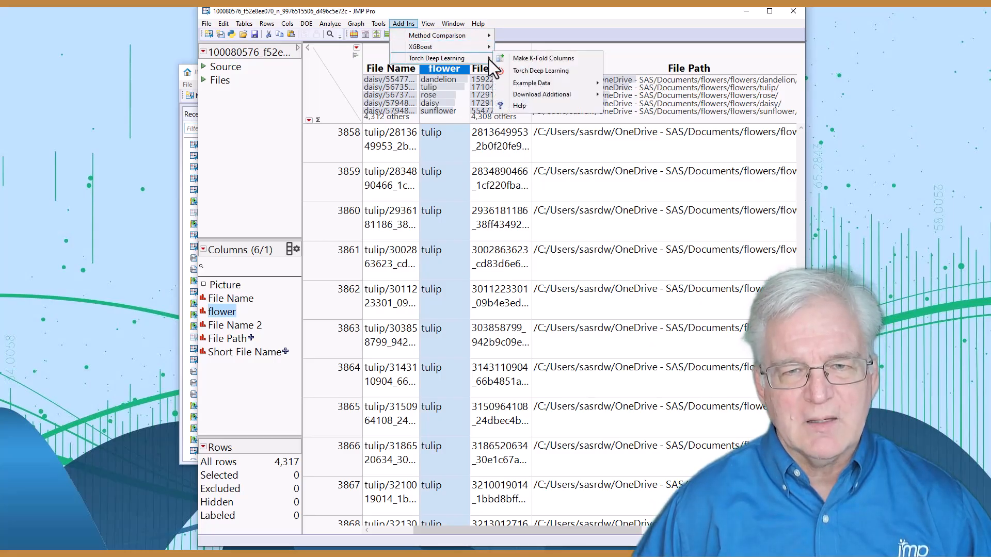
{"action": "left_click", "coordinate": [526, 59]}
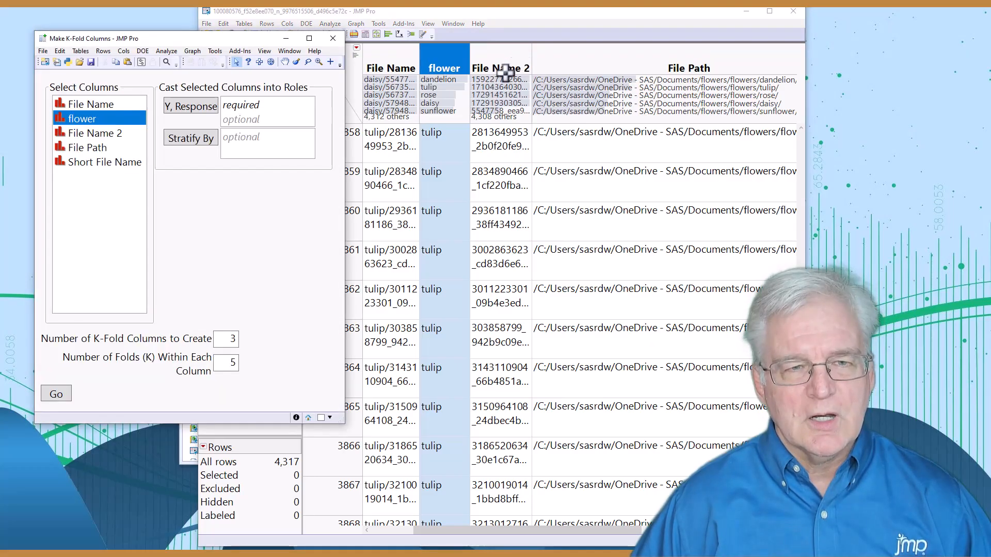
{"action": "left_click", "coordinate": [192, 109]}
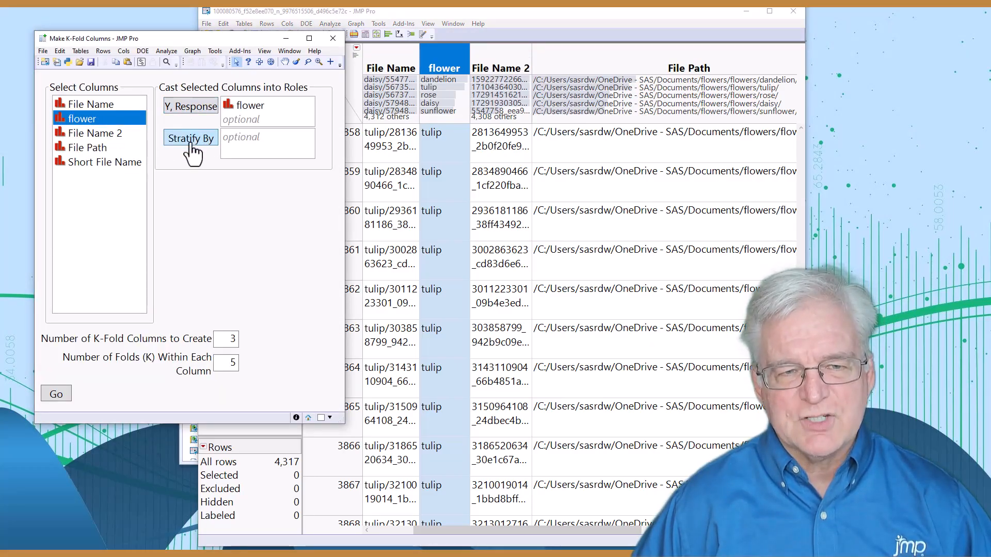
{"action": "left_click", "coordinate": [191, 141]}
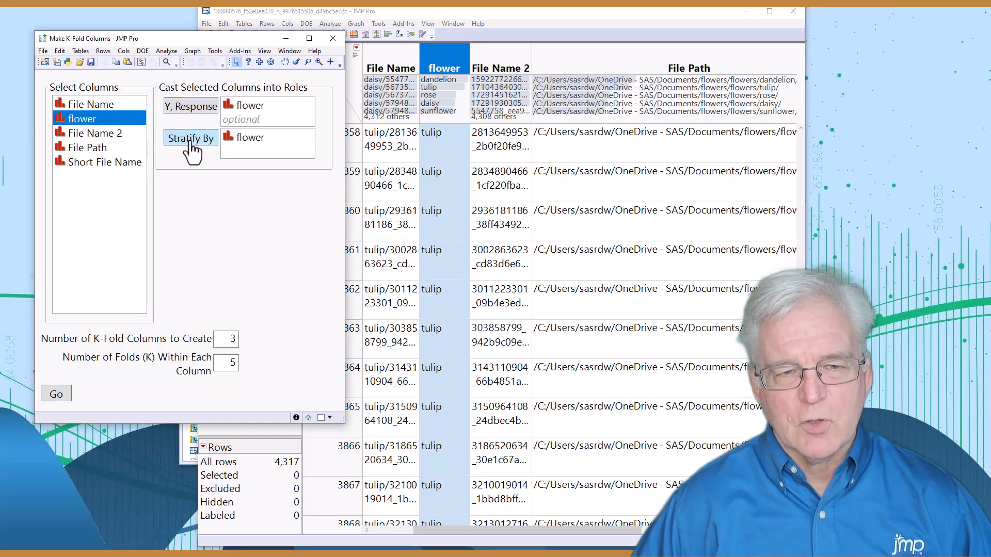
{"action": "left_click", "coordinate": [56, 394]}
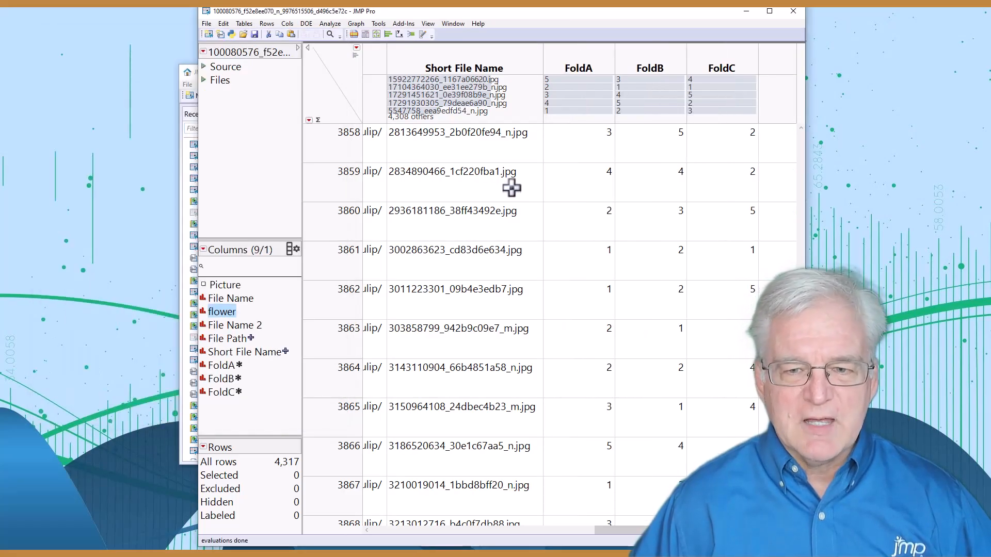
Step: Select the rows of fold 2 in FoldB and fold 5 in FoldC to examine their spread across the other fold columns
{"action": "left_click", "coordinate": [643, 111]}
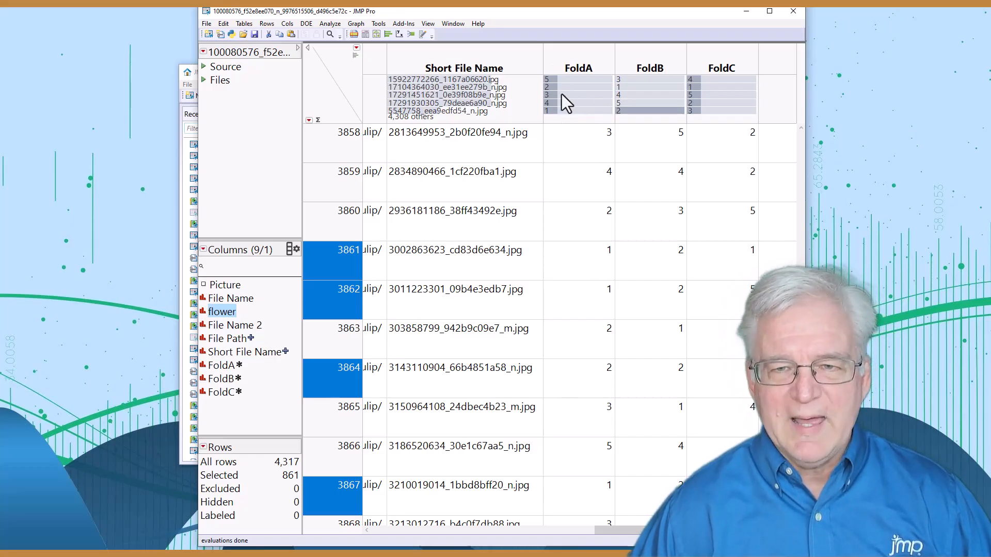
{"action": "left_click", "coordinate": [717, 95]}
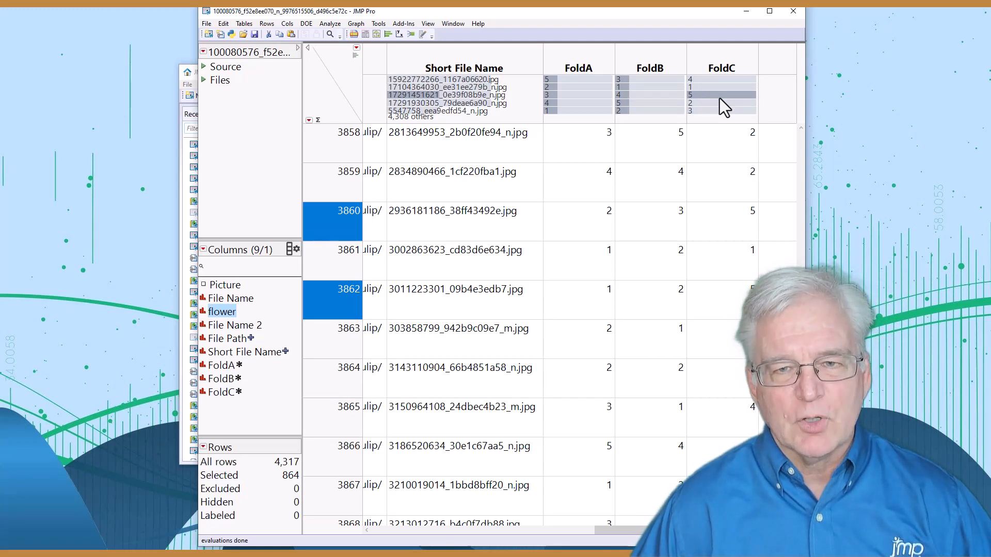
Step: Clear the row and column selections, then make indicator columns from FoldA with the column name appended
{"action": "left_click", "coordinate": [351, 64]}
{"action": "left_click", "coordinate": [330, 100]}
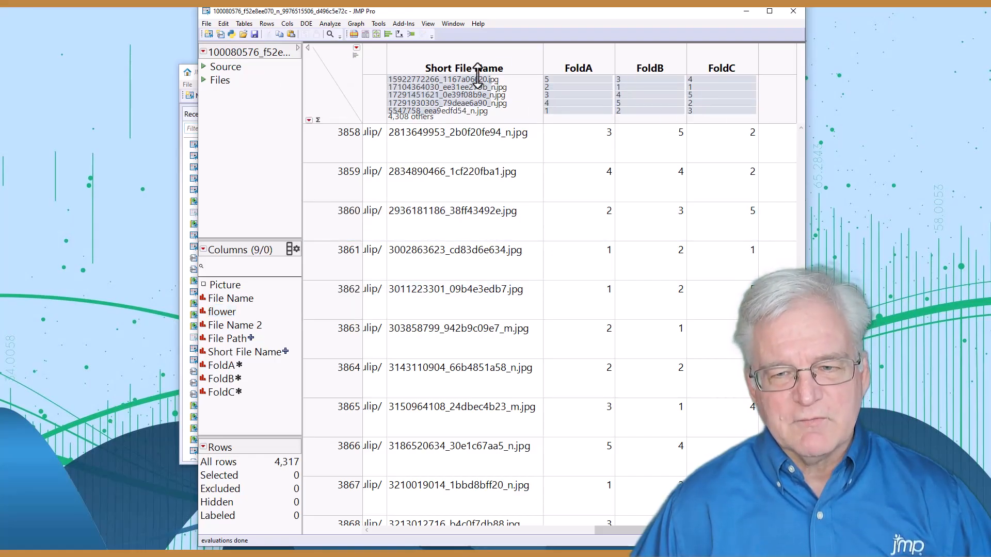
{"action": "left_click", "coordinate": [572, 58]}
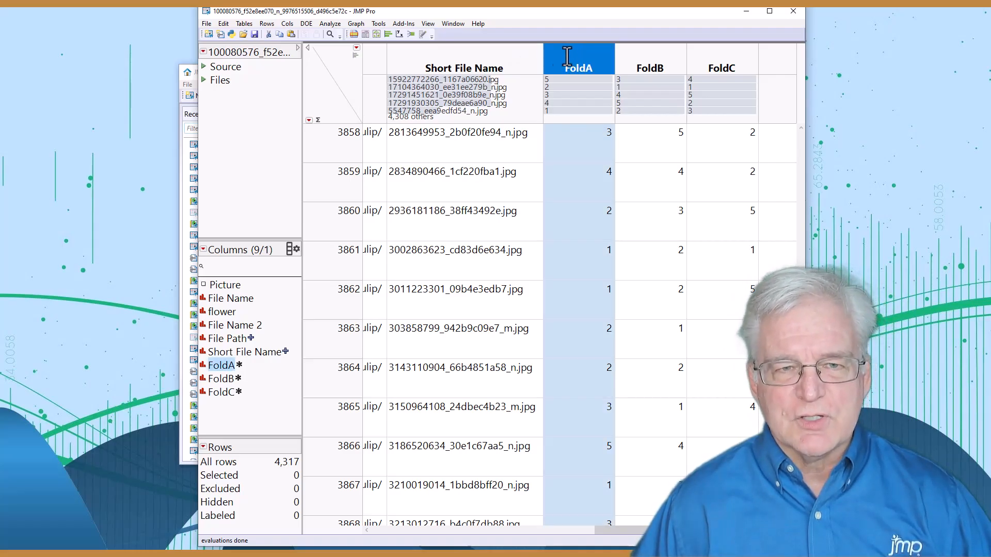
{"action": "left_click", "coordinate": [287, 24]}
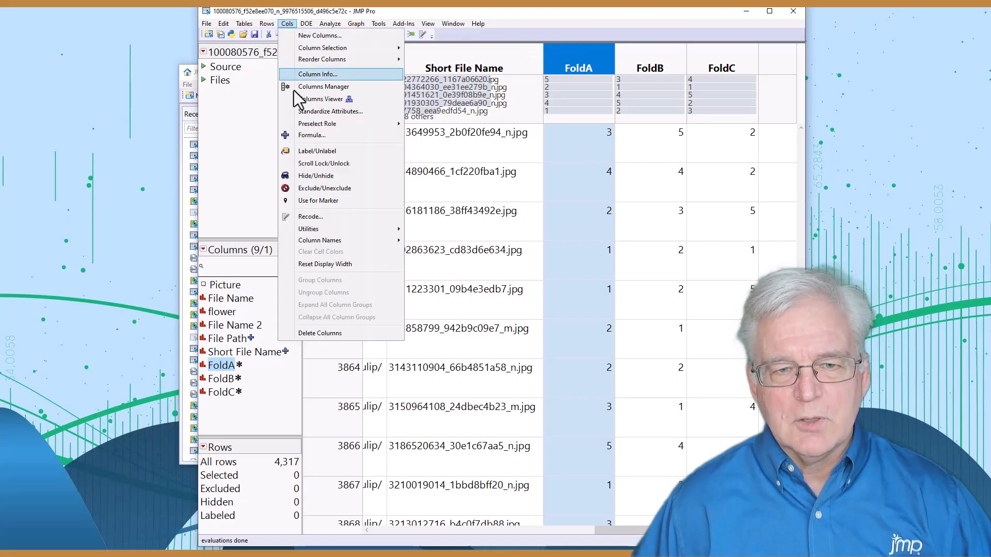
{"action": "mouse_move", "coordinate": [385, 232]}
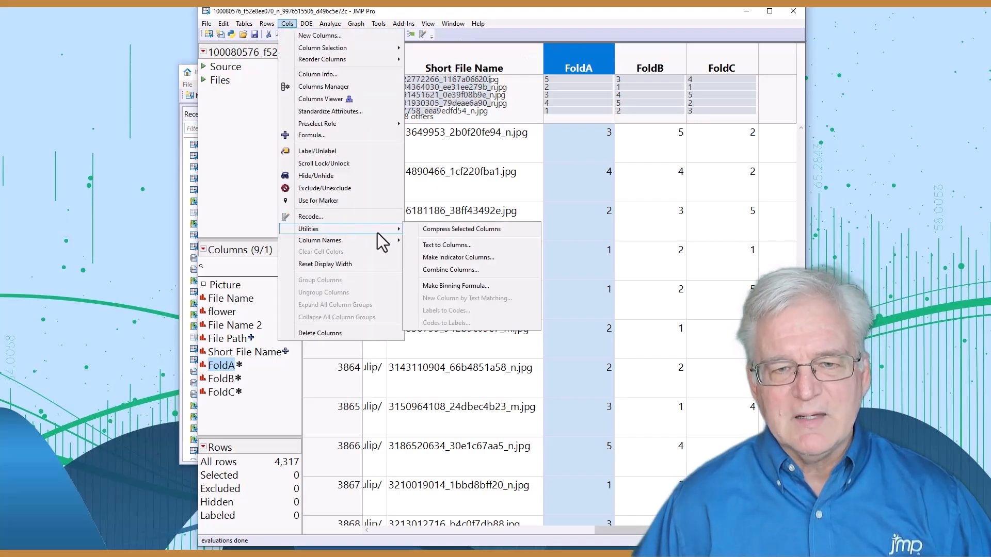
{"action": "left_click", "coordinate": [466, 258]}
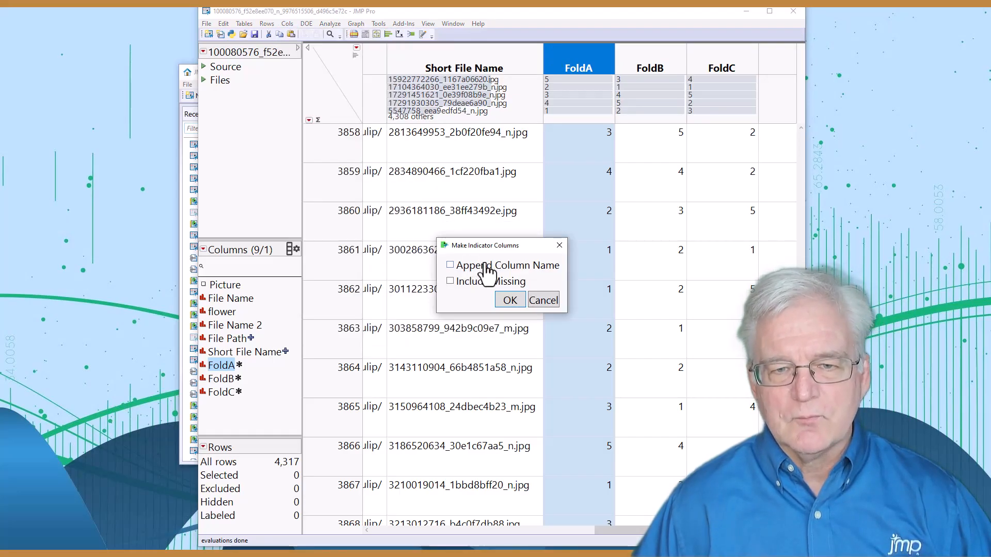
{"action": "left_click", "coordinate": [450, 266]}
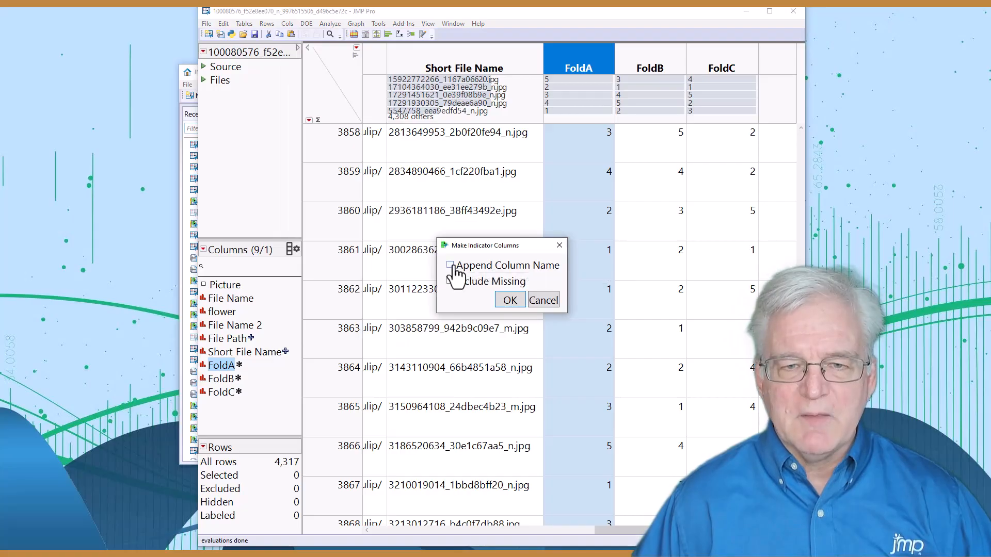
{"action": "left_click", "coordinate": [510, 300]}
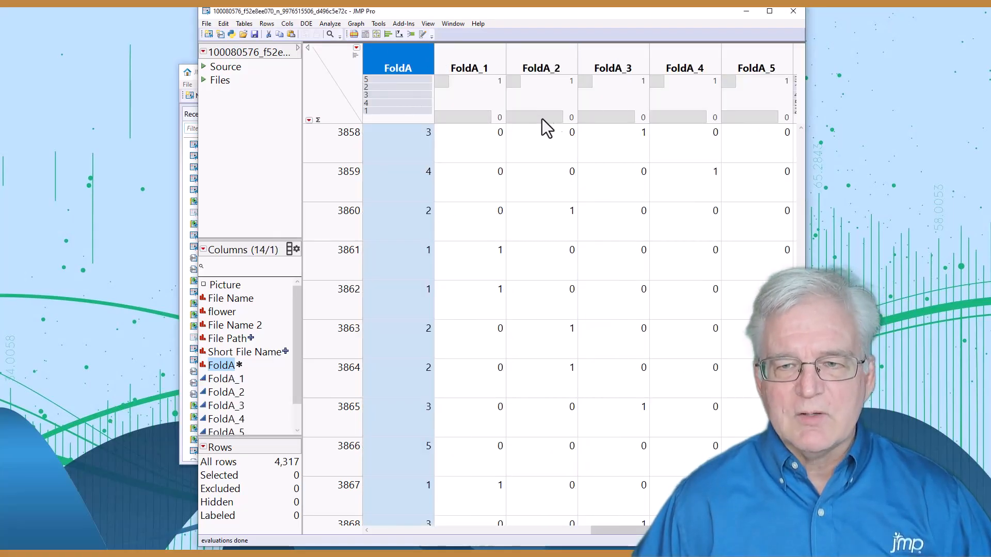
Step: Widen the data table window on both sides to fit all the fold columns and clear the column selection
{"action": "left_click_drag", "start_coordinate": [806, 221], "coordinate": [974, 217]}
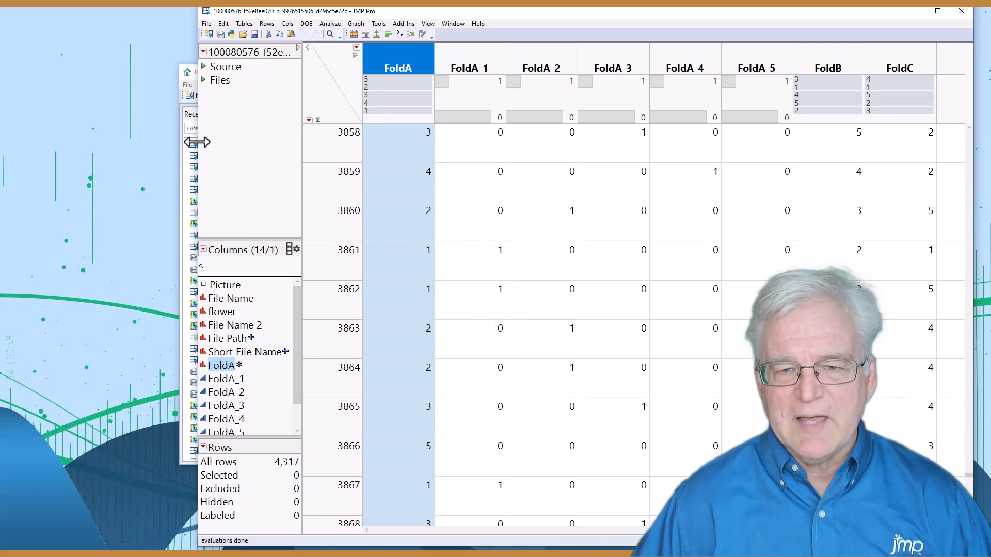
{"action": "left_click_drag", "start_coordinate": [198, 137], "coordinate": [150, 134]}
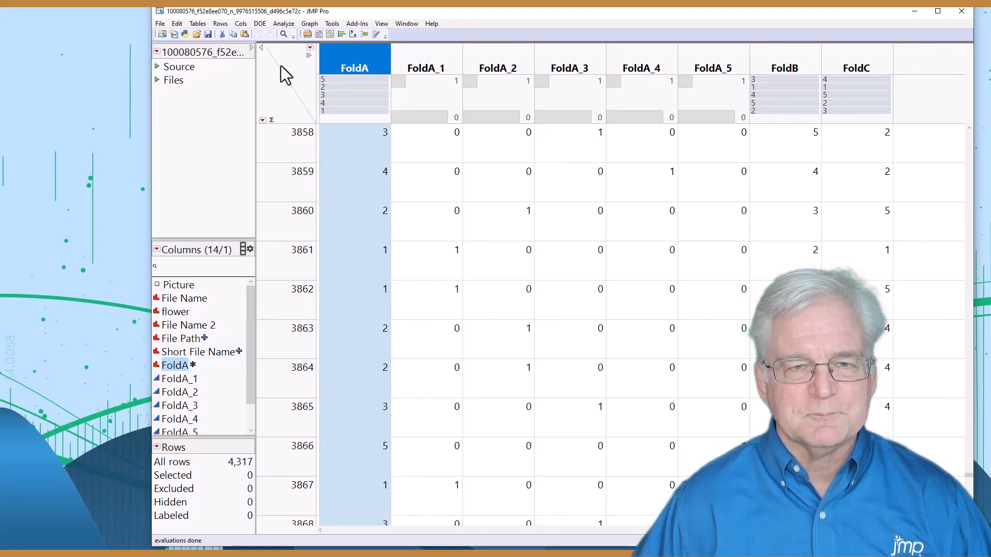
{"action": "left_click", "coordinate": [296, 72]}
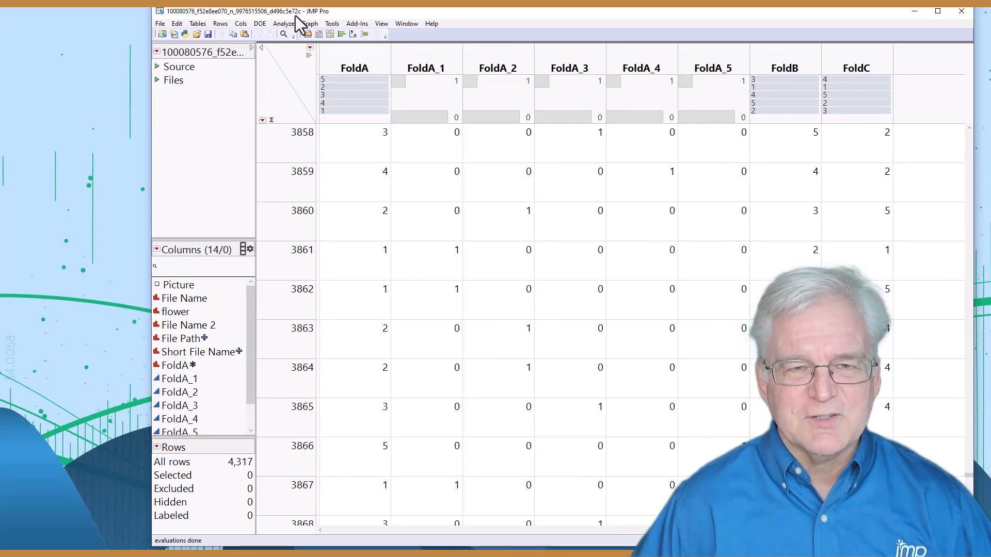
Step: Launch Torch Deep Learning and assign Picture as the X, Factor and flower as the Y, Response
{"action": "left_click", "coordinate": [356, 24]}
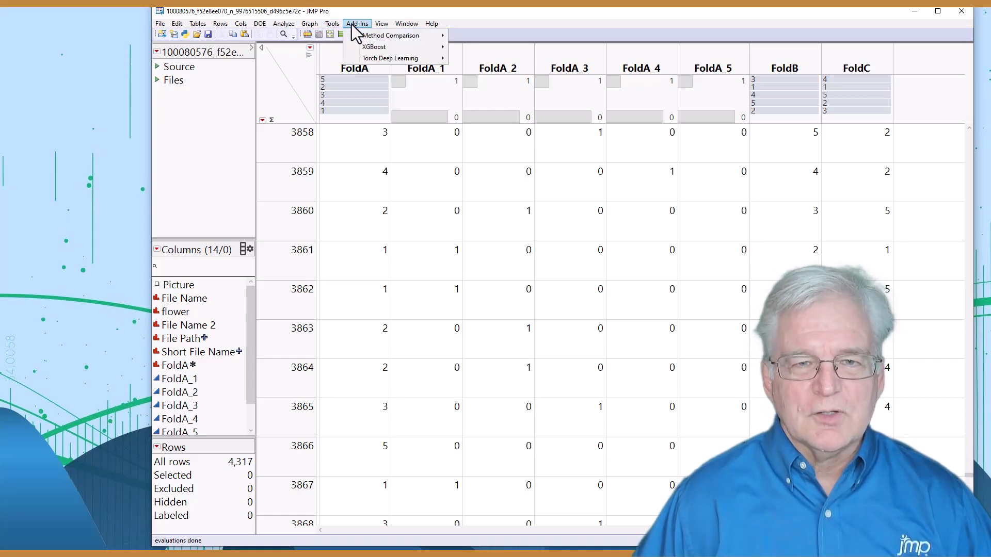
{"action": "mouse_move", "coordinate": [394, 57]}
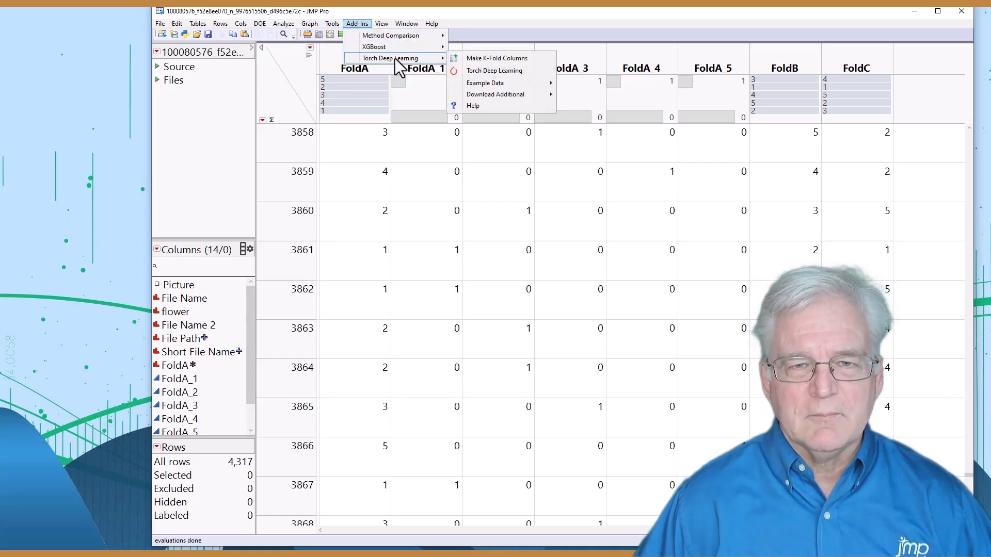
{"action": "left_click", "coordinate": [490, 72]}
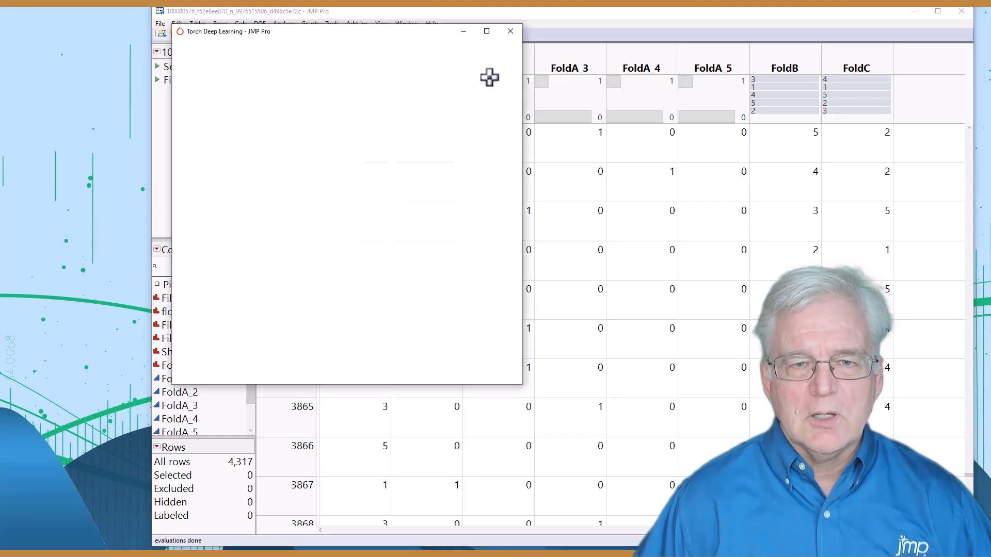
{"action": "left_click_drag", "start_coordinate": [399, 35], "coordinate": [491, 31]}
{"action": "left_click", "coordinate": [340, 96]}
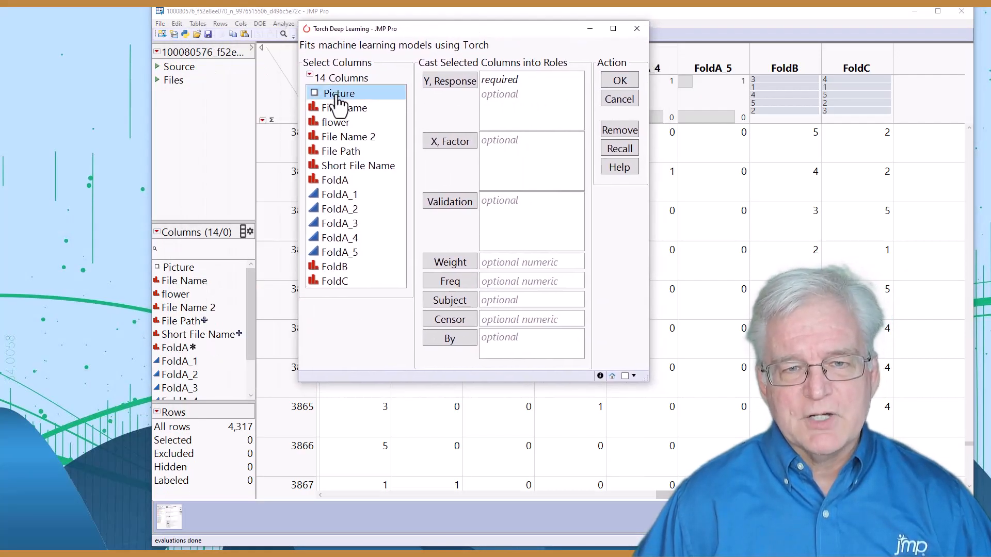
{"action": "left_click", "coordinate": [451, 145]}
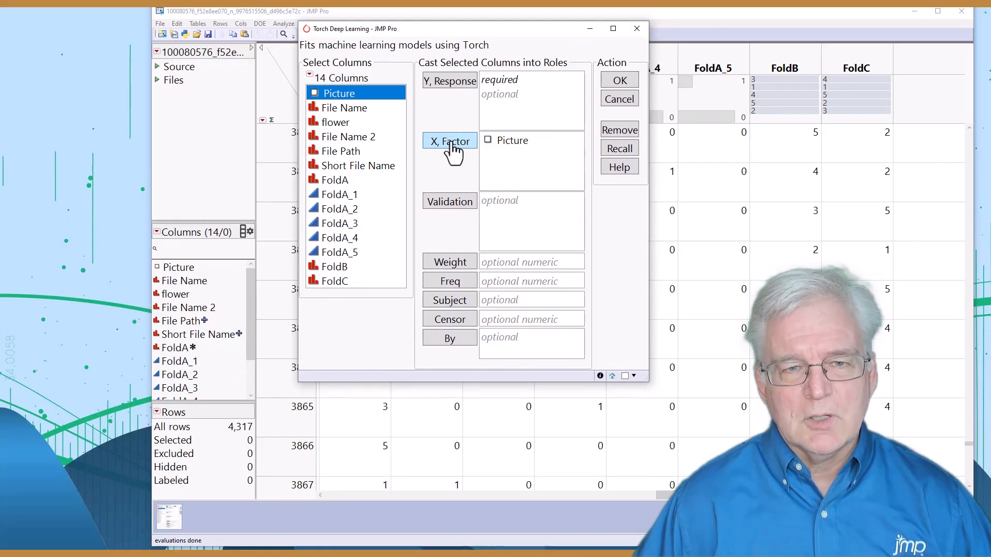
{"action": "left_click", "coordinate": [341, 122]}
{"action": "left_click", "coordinate": [444, 84]}
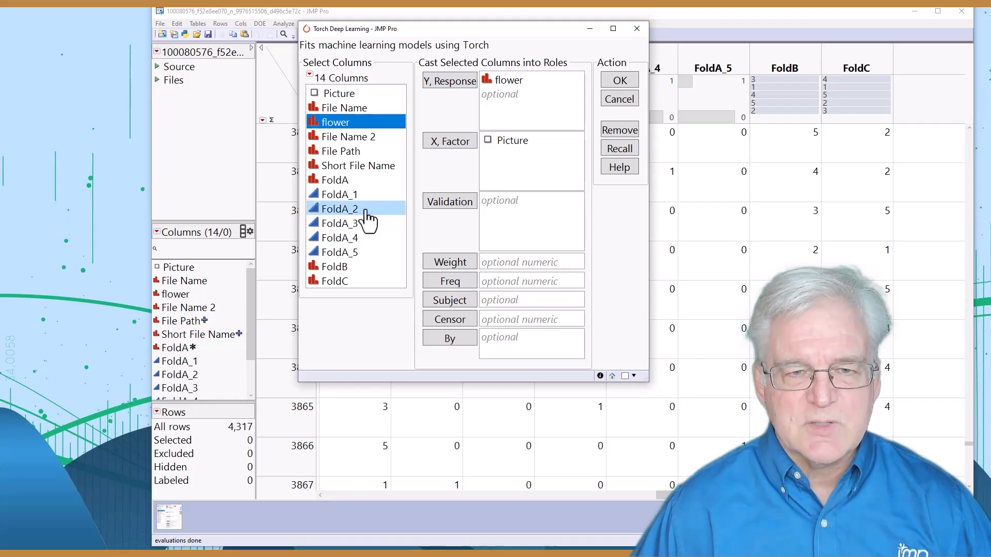
Step: Assign FoldA_1 as the Validation column and accept the Torch Deep Learning column roles
{"action": "left_click", "coordinate": [347, 195]}
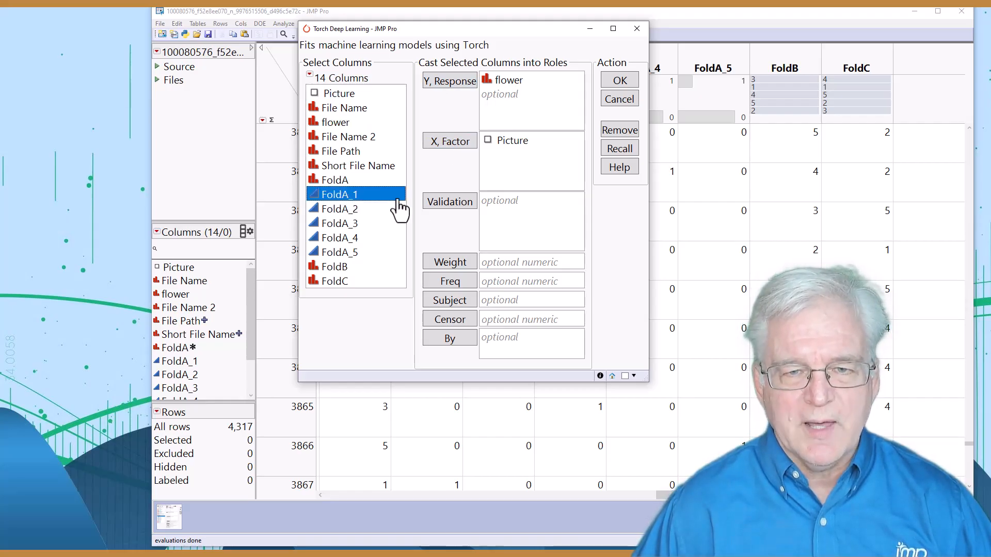
{"action": "left_click", "coordinate": [440, 203]}
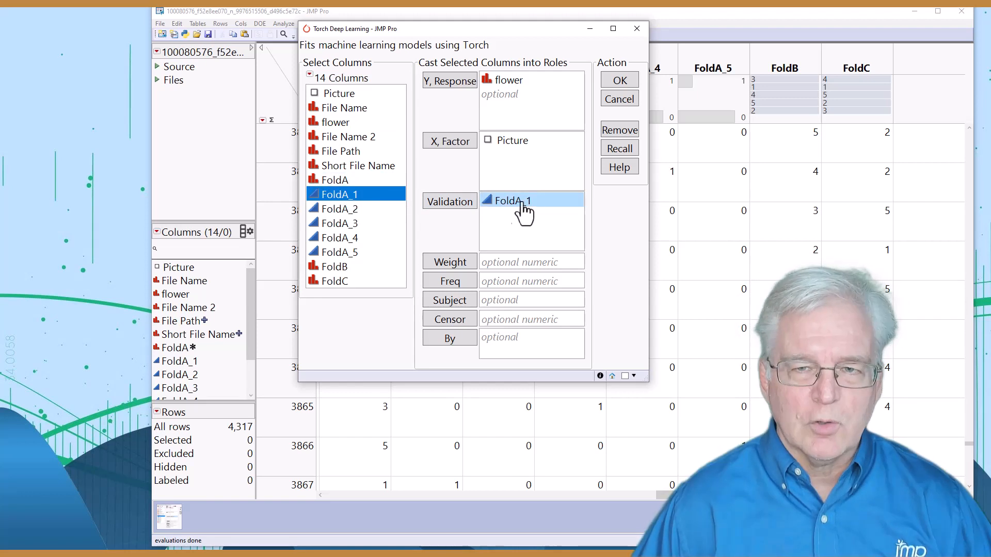
{"action": "left_click", "coordinate": [619, 80]}
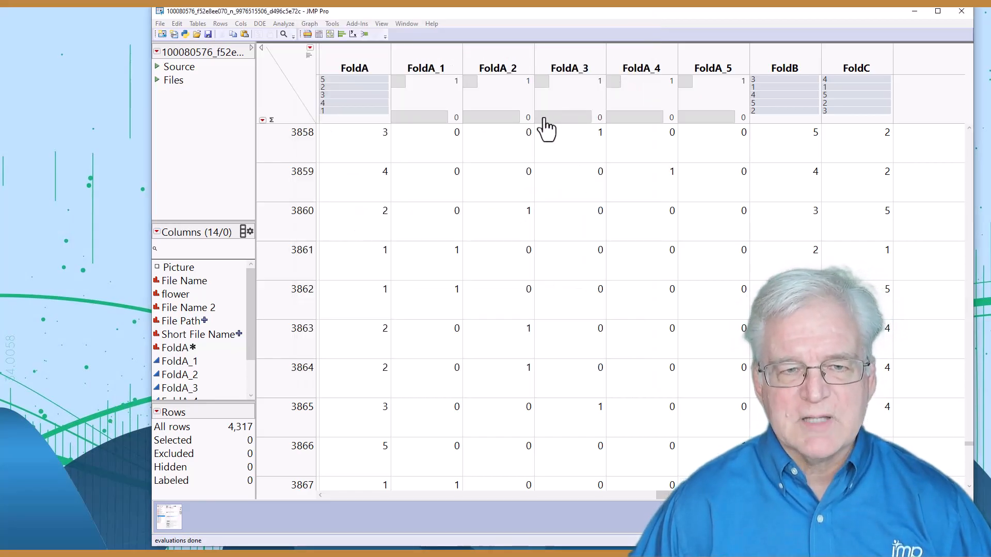
Step: Review the LeNet5 model's training history, actual by predicted plots, confusion matrices and ROC curves in the report
{"action": "left_click_drag", "start_coordinate": [158, 57], "coordinate": [471, 47]}
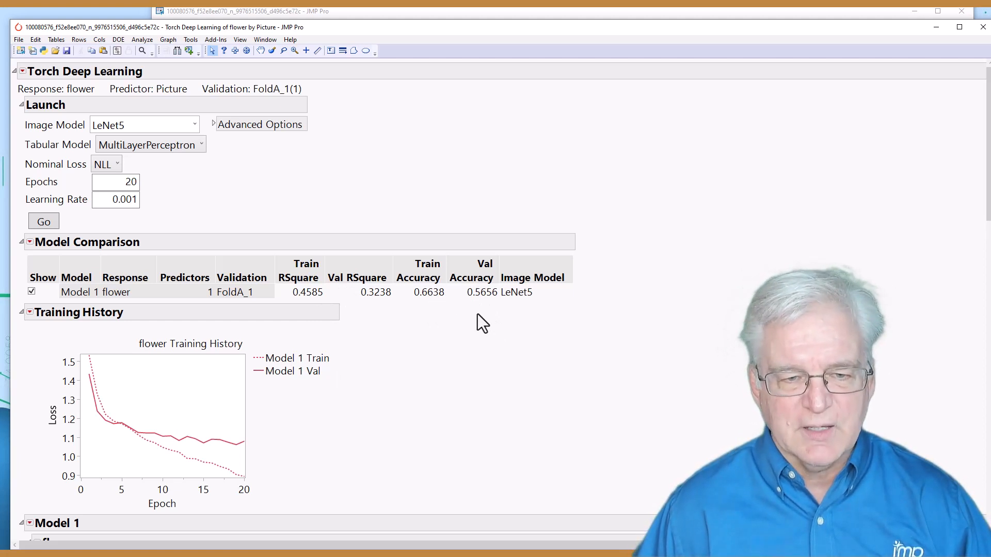
{"action": "scroll", "coordinate": [482, 324], "scroll_direction": "down", "scroll_amount": 3}
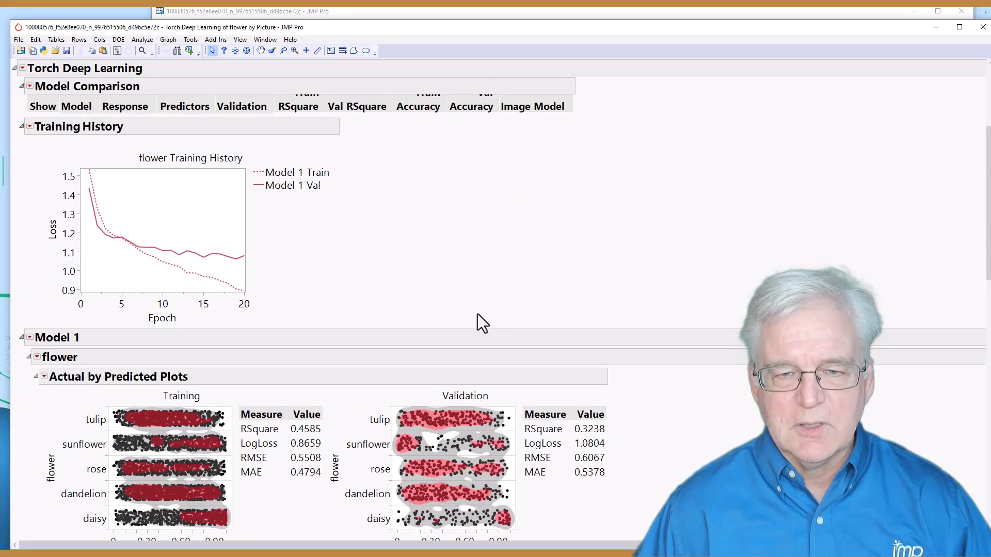
{"action": "scroll", "coordinate": [480, 321], "scroll_direction": "down", "scroll_amount": 3}
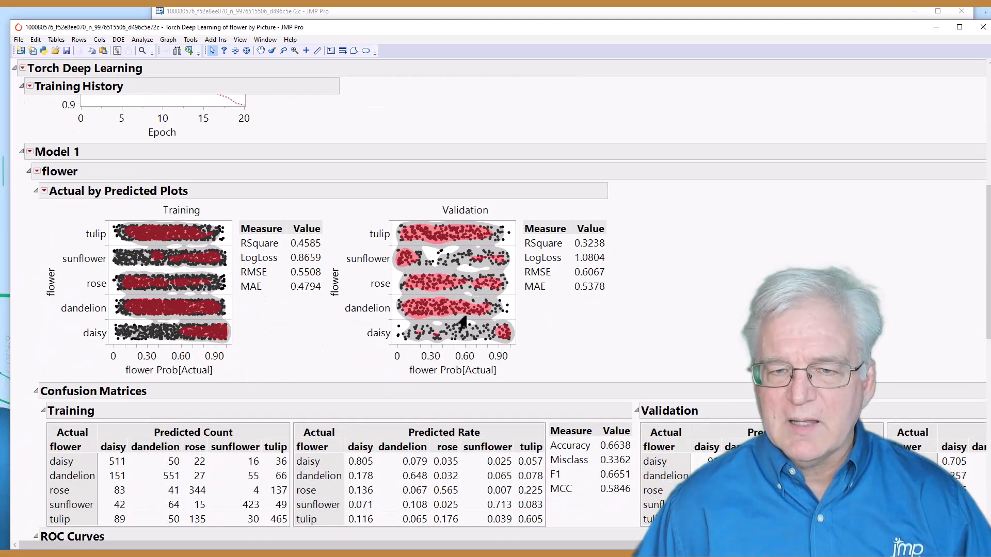
{"action": "scroll", "coordinate": [462, 317], "scroll_direction": "down", "scroll_amount": 3}
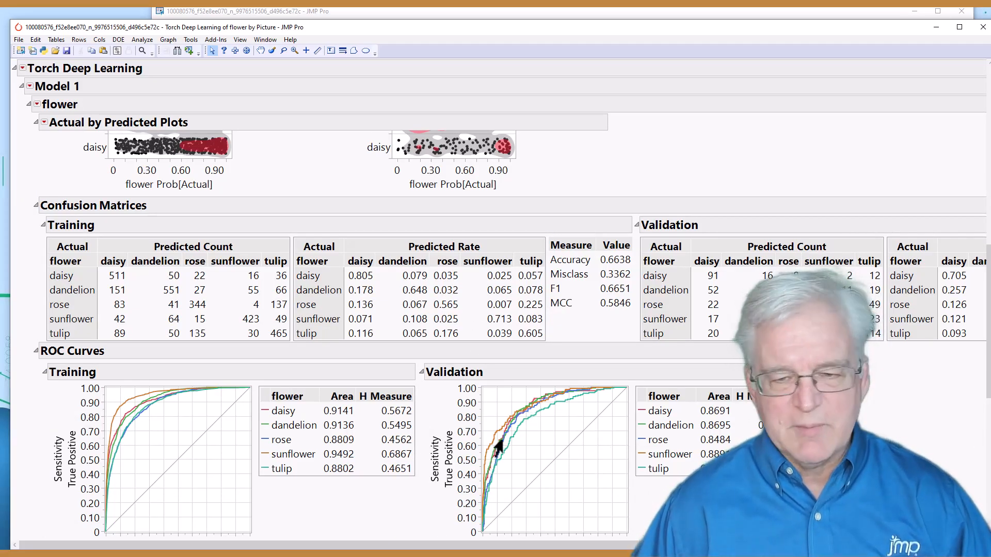
{"action": "scroll", "coordinate": [522, 408], "scroll_direction": "up", "scroll_amount": 5}
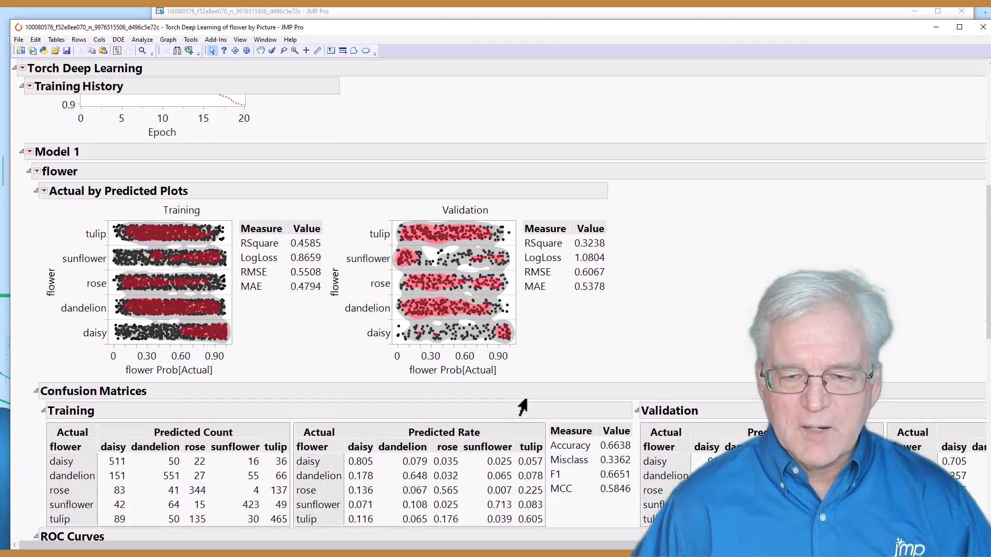
{"action": "scroll", "coordinate": [528, 403], "scroll_direction": "up", "scroll_amount": 6}
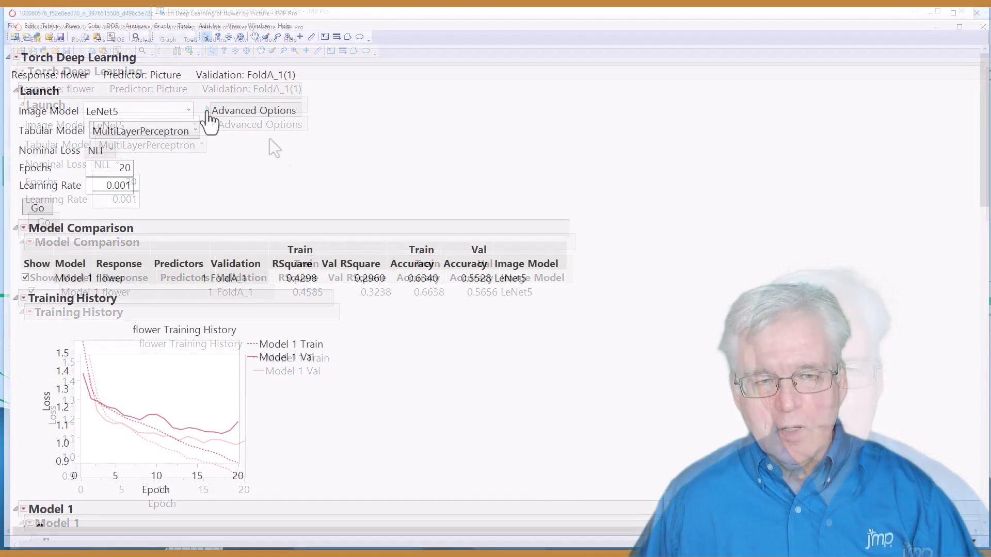
Step: Expand the advanced launch options, choose ResNet34 as the image model and set the image size to 224
{"action": "left_click", "coordinate": [227, 112]}
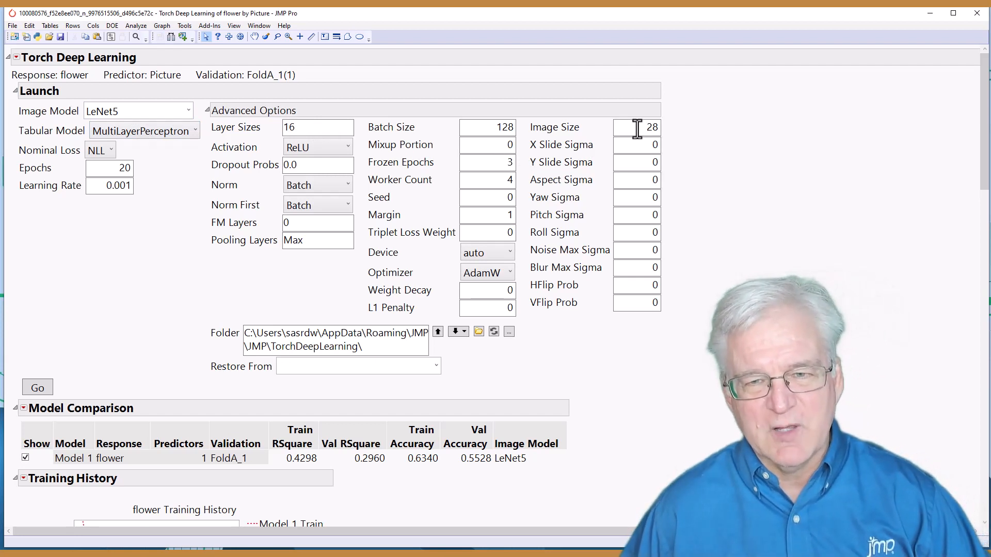
{"action": "left_click", "coordinate": [188, 112]}
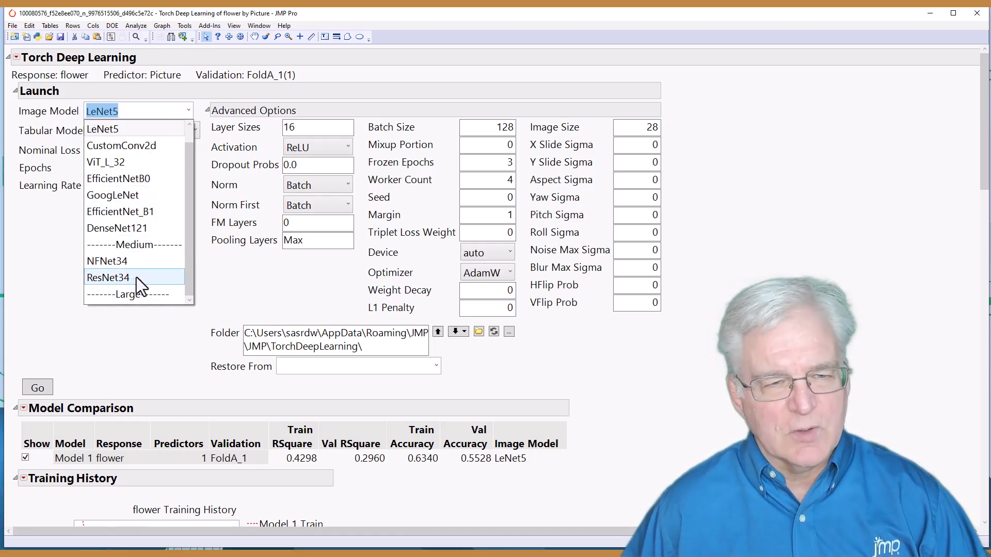
{"action": "left_click", "coordinate": [137, 277]}
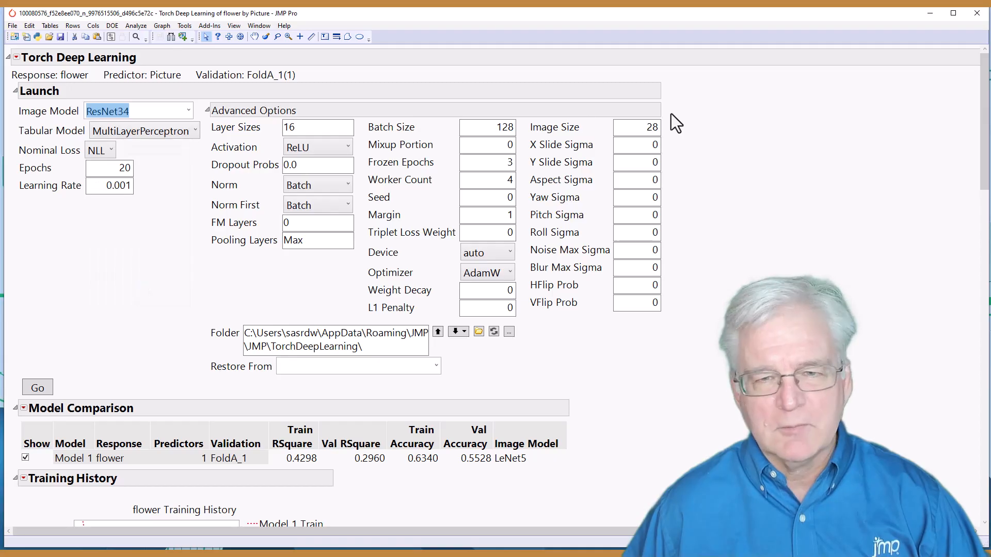
{"action": "left_click", "coordinate": [641, 128]}
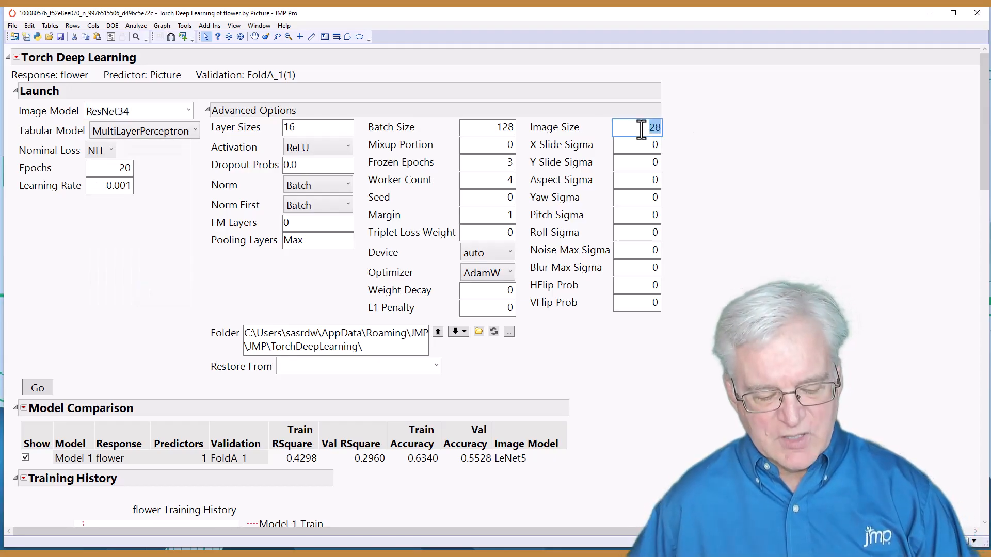
{"action": "type", "text": "224"}
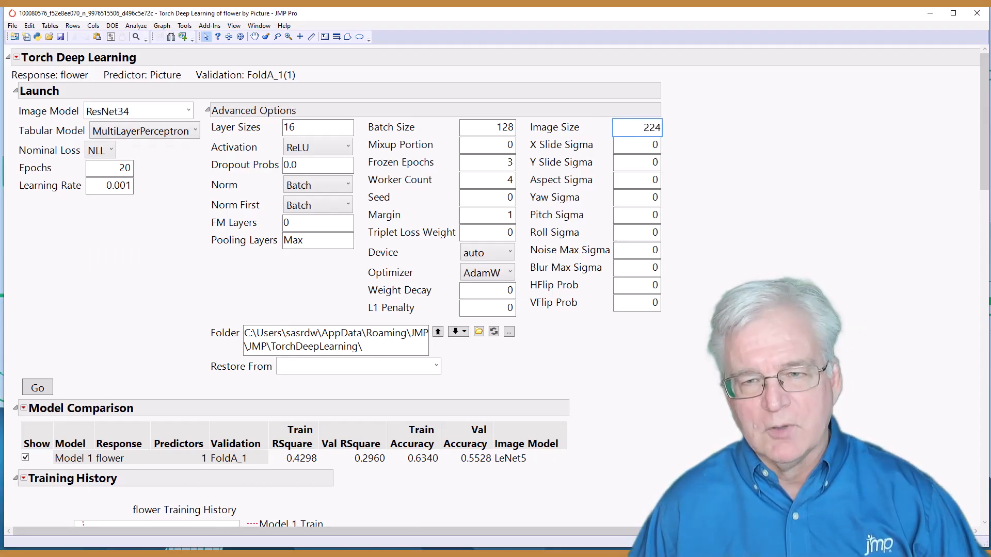
{"action": "left_click", "coordinate": [686, 364]}
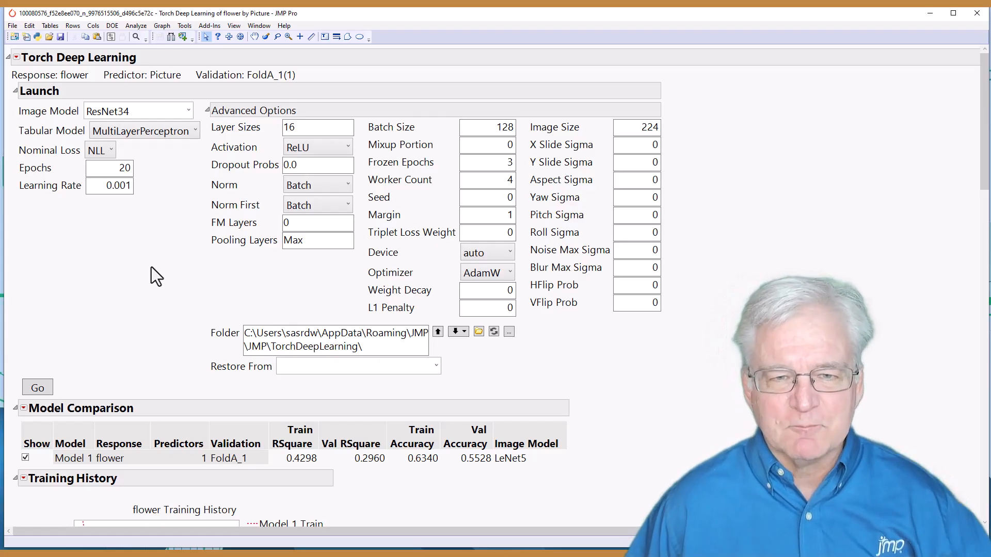
Step: Set the batch size to 64 and the frozen epochs to 0 for the ResNet34 model
{"action": "double_click", "coordinate": [487, 131]}
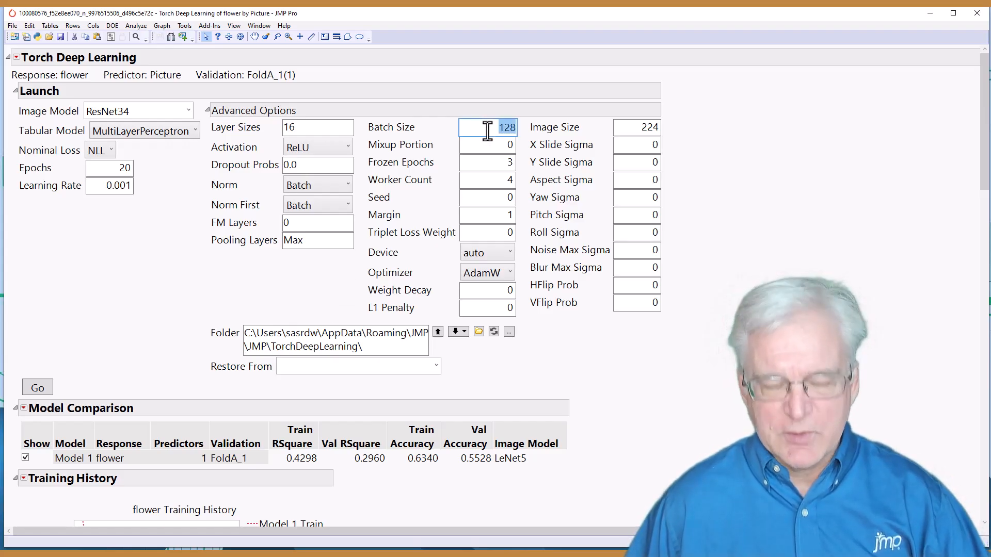
{"action": "type", "text": "64"}
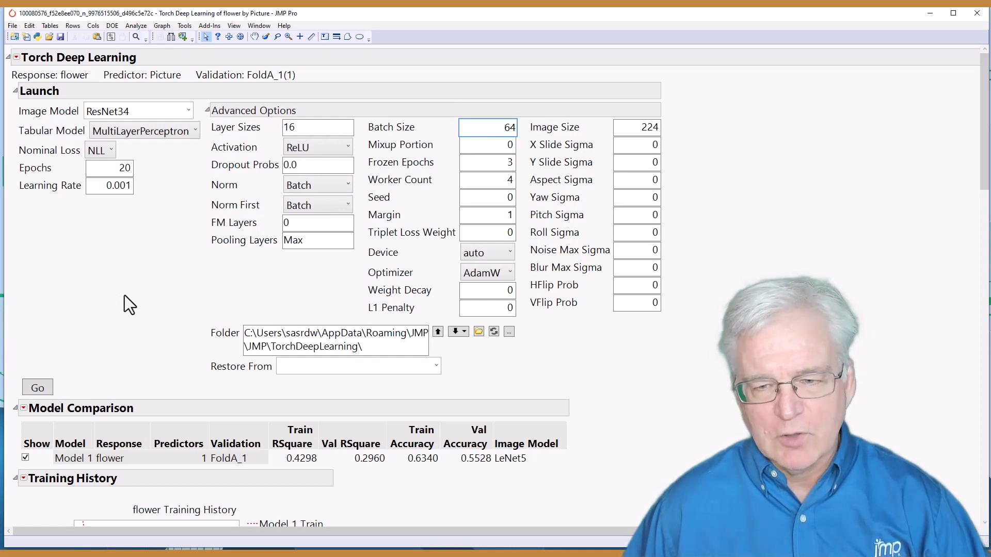
{"action": "left_click", "coordinate": [129, 311]}
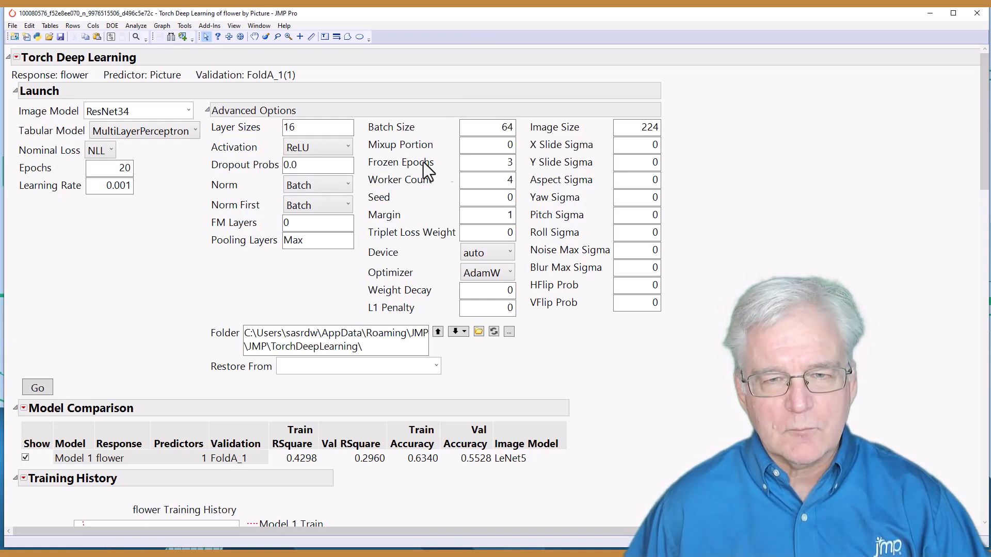
{"action": "left_click", "coordinate": [494, 166]}
{"action": "type", "text": "0"}
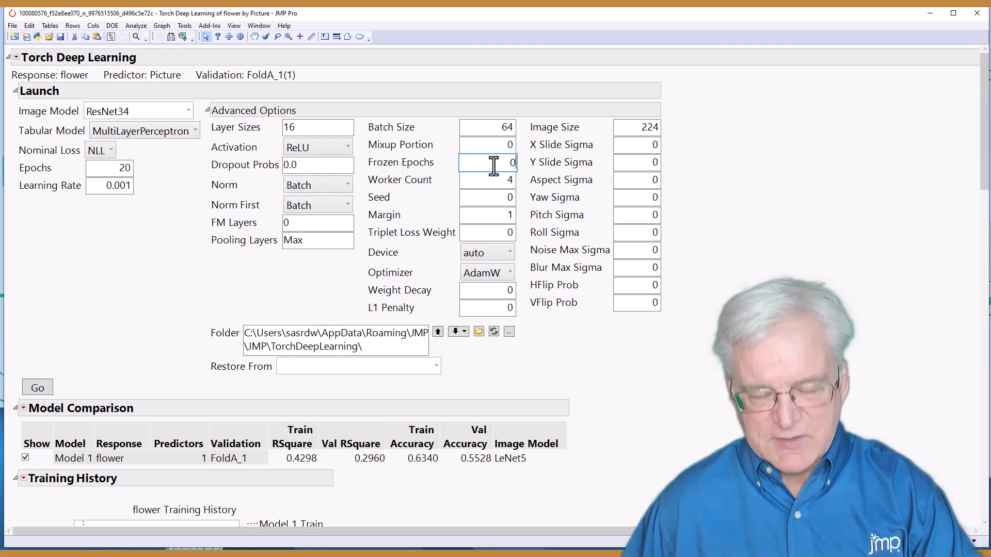
Step: Set the epochs to 10 and the learning rate to 0.0001, and start training the ResNet34 model
{"action": "left_click", "coordinate": [112, 168]}
{"action": "type", "text": "10"}
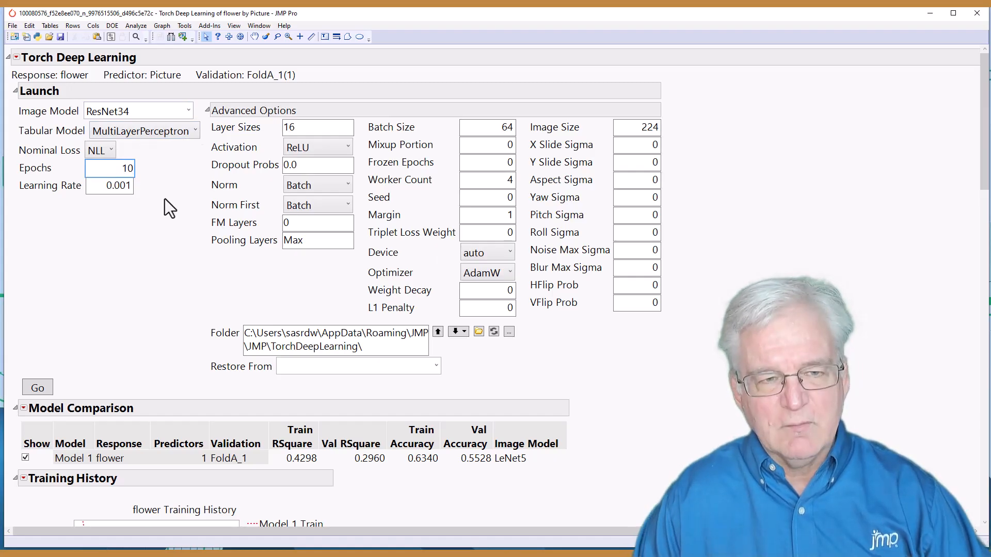
{"action": "left_click", "coordinate": [120, 187]}
{"action": "type", "text": "0.0001"}
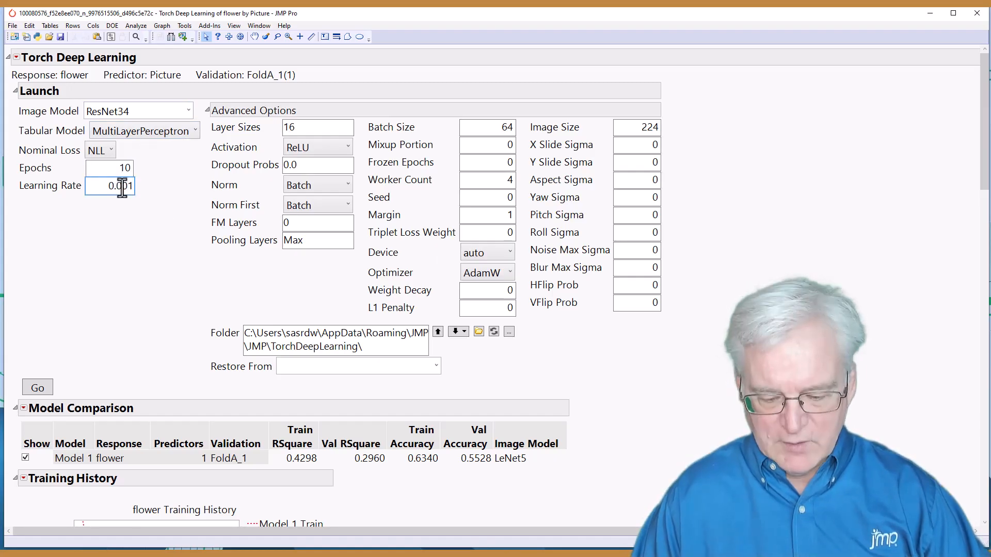
{"action": "left_click", "coordinate": [73, 273]}
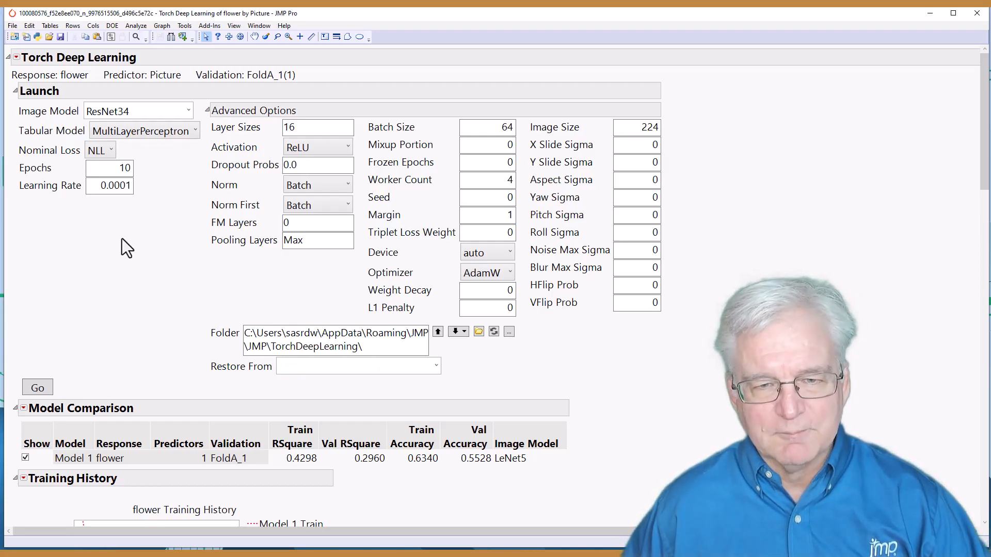
{"action": "left_click", "coordinate": [38, 390]}
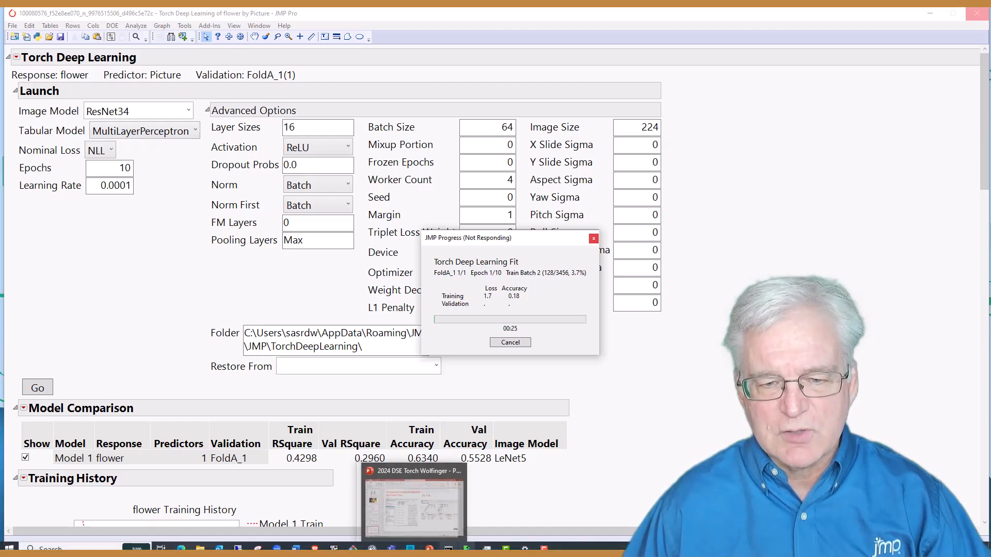
Step: Switch to Task Manager to check the NVIDIA GPU's activity and memory usage during training, and minimize it
{"action": "mouse_move", "coordinate": [487, 548]}
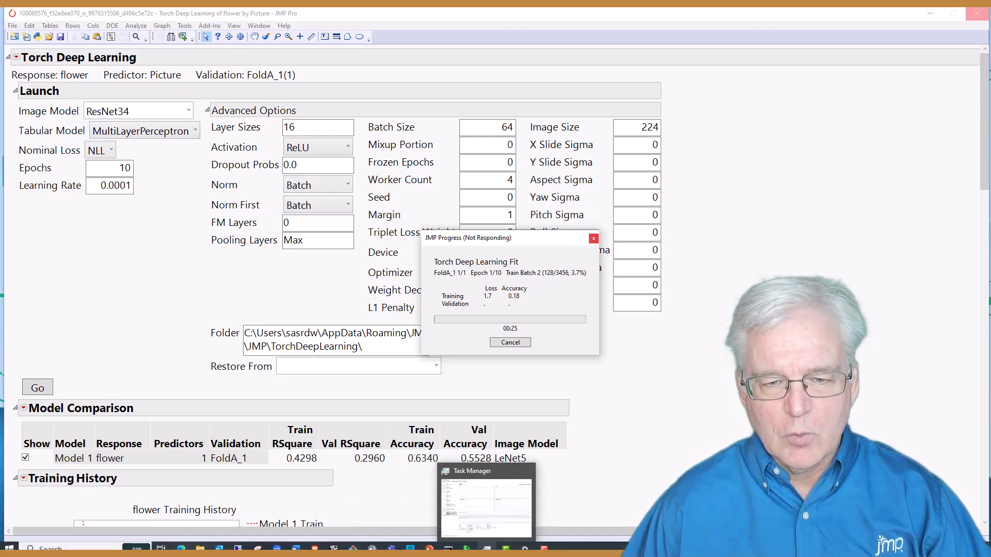
{"action": "left_click", "coordinate": [486, 508]}
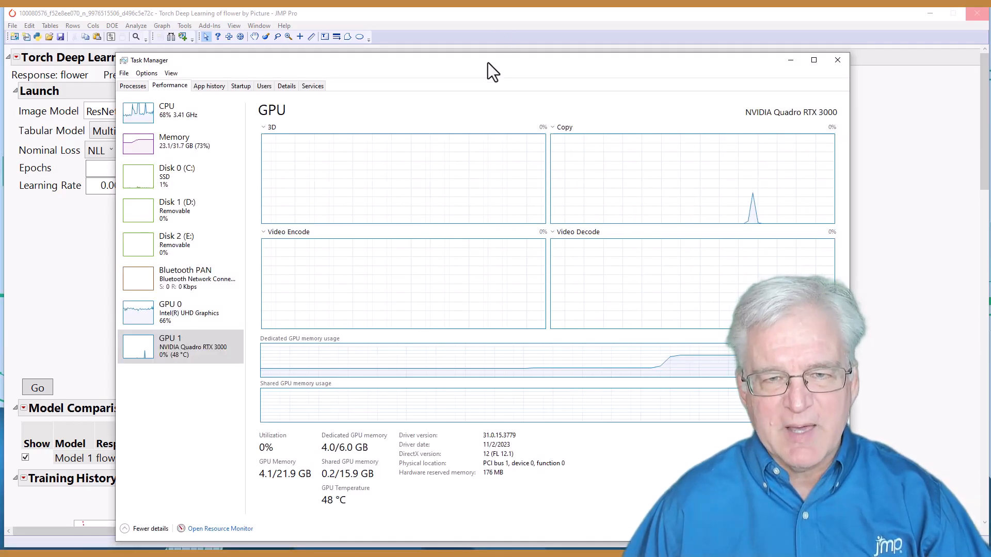
{"action": "left_click_drag", "start_coordinate": [487, 63], "coordinate": [458, 35]}
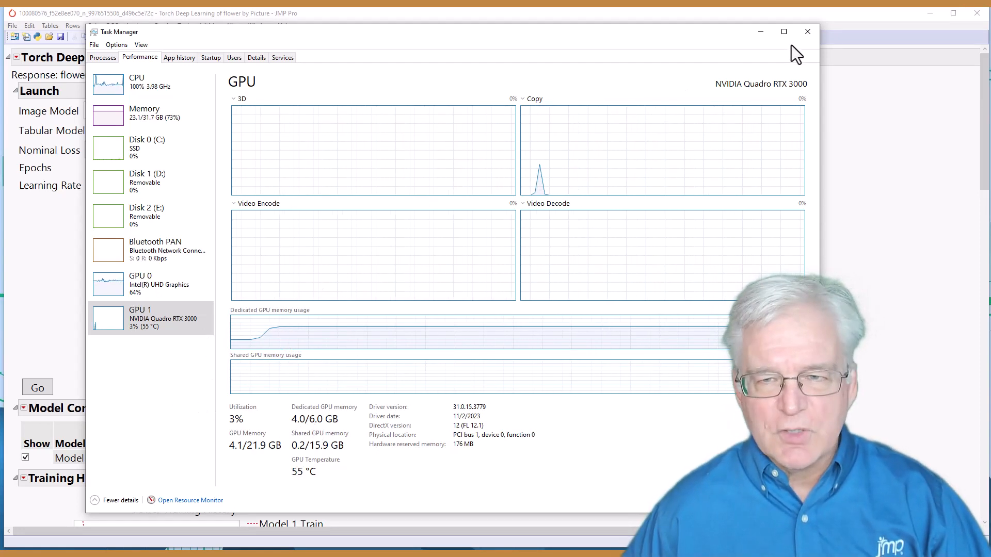
{"action": "left_click", "coordinate": [757, 32]}
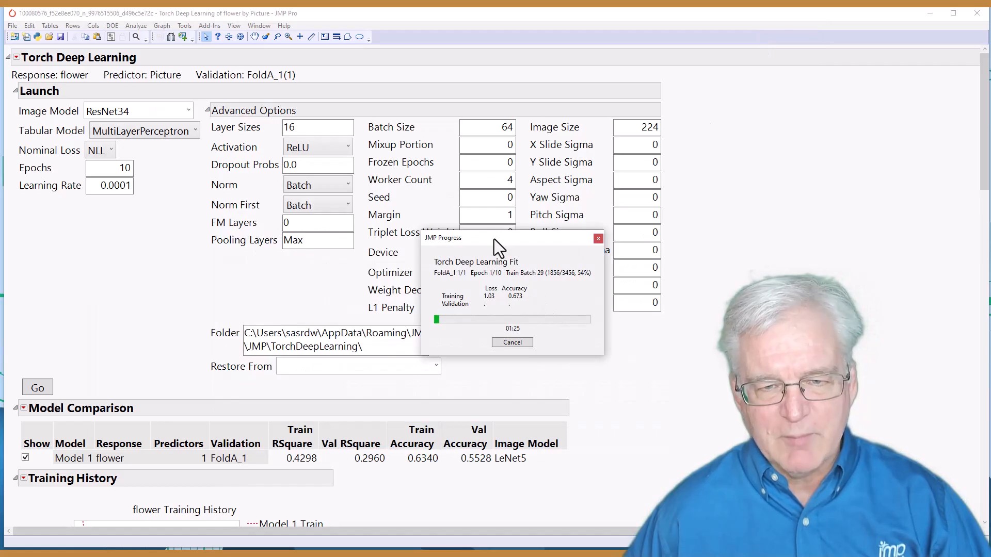
Step: Move the training progress window aside, switch to Command Prompt and run nvidia-smi twice to monitor GPU usage
{"action": "left_click_drag", "start_coordinate": [494, 240], "coordinate": [278, 213]}
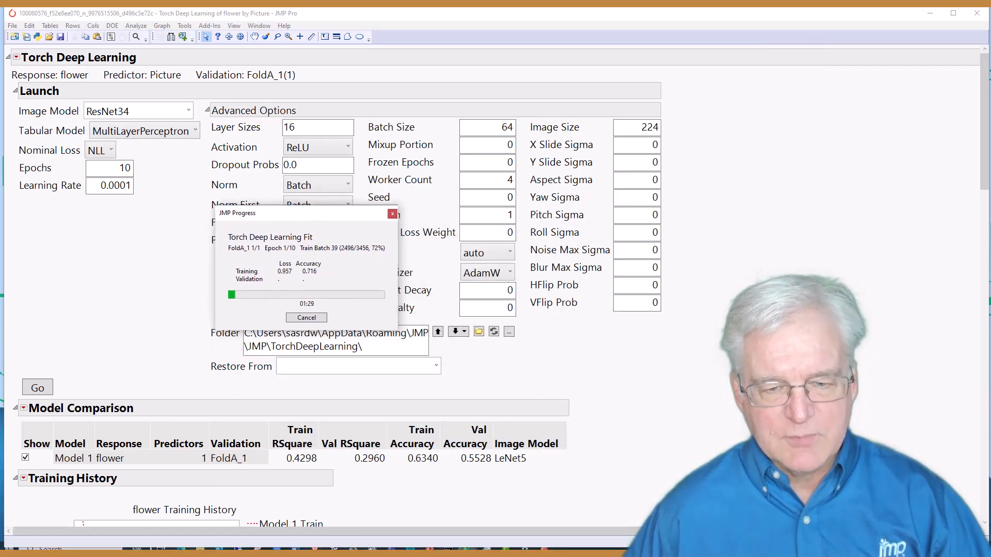
{"action": "left_click", "coordinate": [448, 550]}
{"action": "left_click_drag", "start_coordinate": [675, 20], "coordinate": [664, 16]}
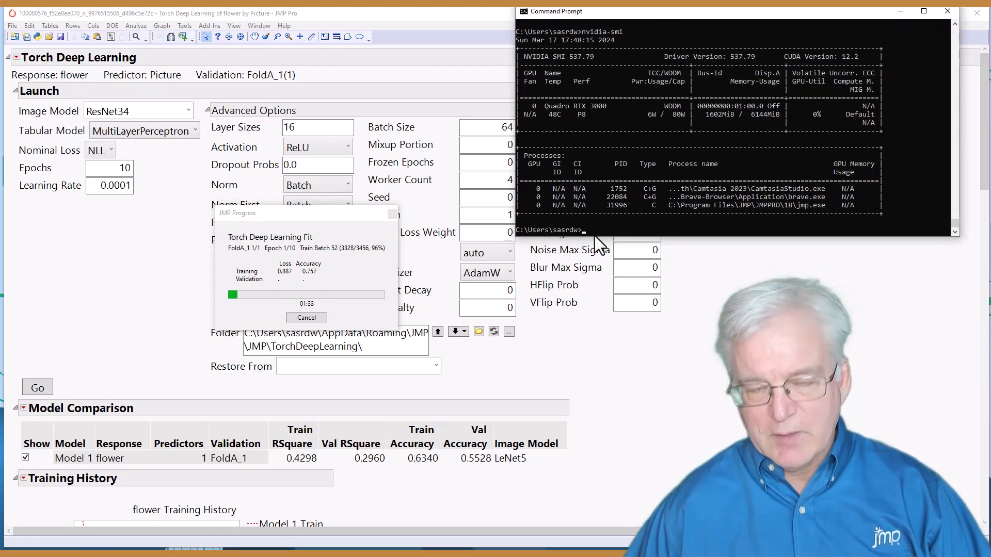
{"action": "key", "text": "Up"}
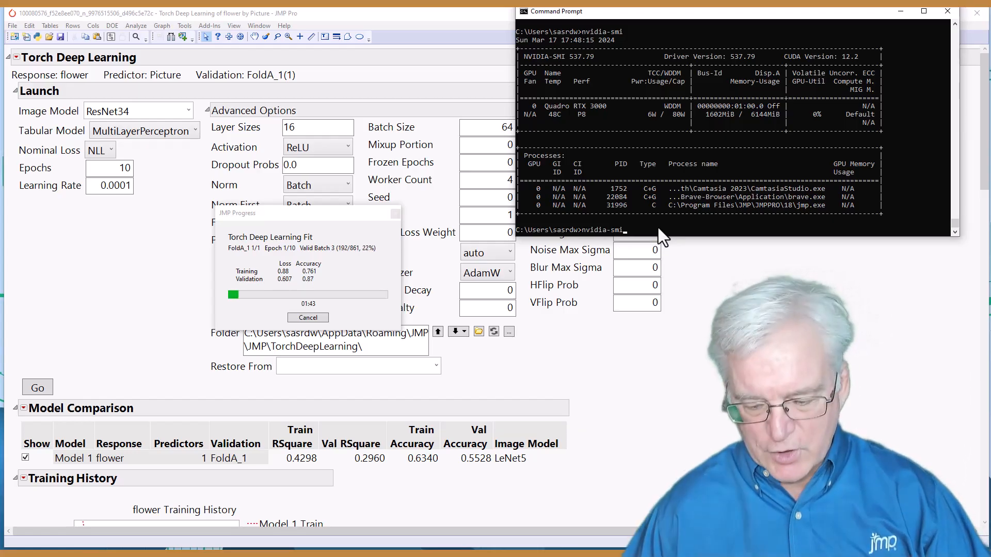
{"action": "key", "text": "Return"}
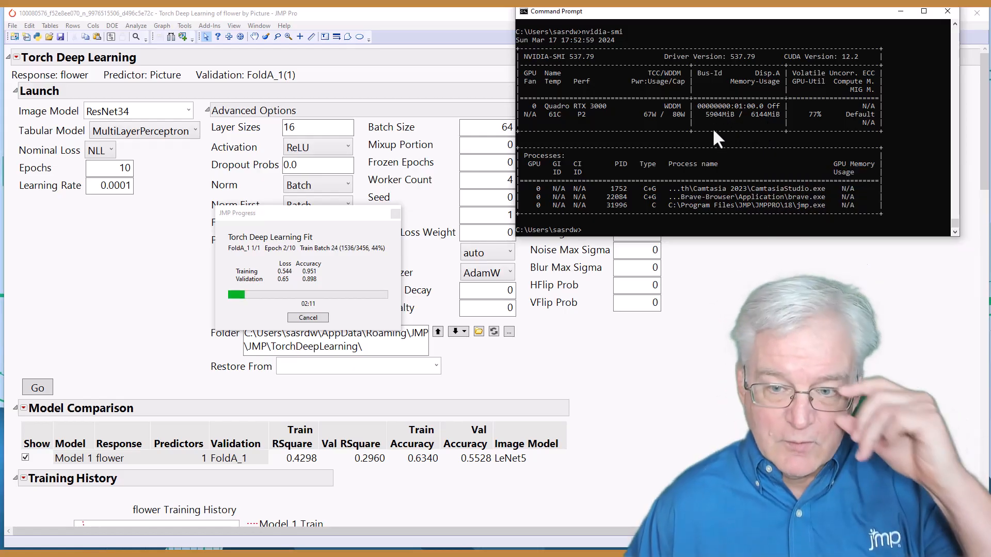
{"action": "key", "text": "Up"}
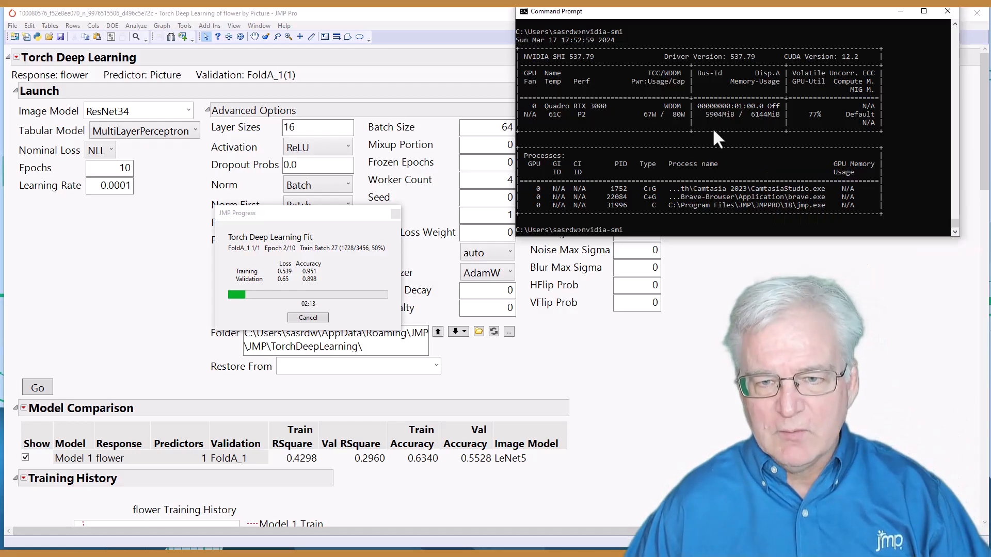
{"action": "key", "text": "Return"}
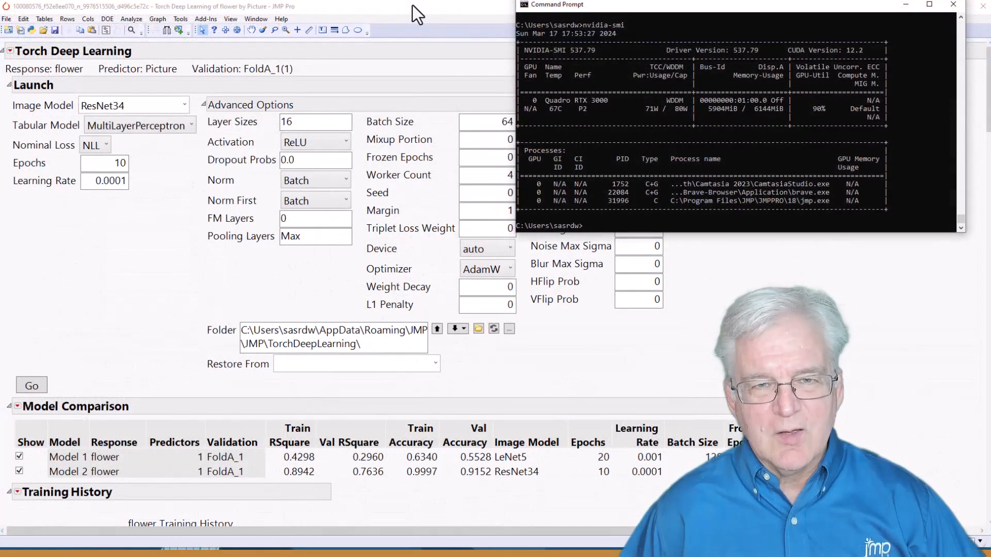
Step: Return to the JMP report and compare both models' accuracies and training history, examining Model 2's predicted plots, confusion matrices and ROC curves
{"action": "left_click", "coordinate": [412, 8]}
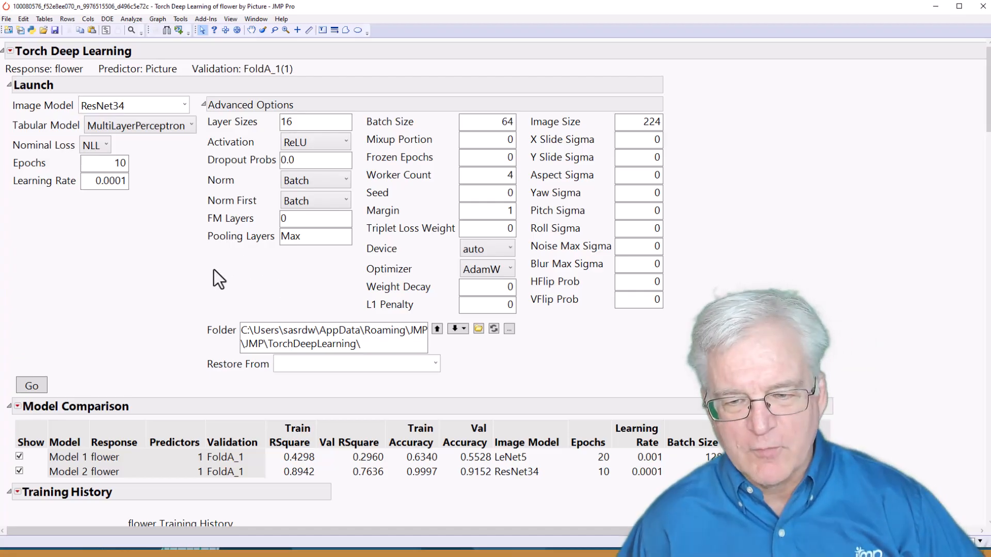
{"action": "scroll", "coordinate": [213, 269], "scroll_direction": "down", "scroll_amount": 2}
{"action": "scroll", "coordinate": [213, 269], "scroll_direction": "down", "scroll_amount": 5}
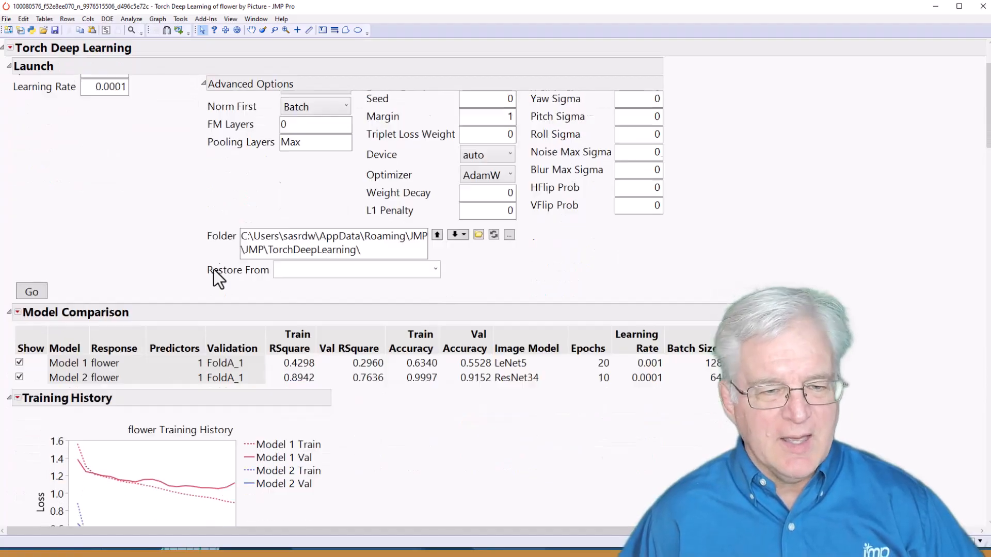
{"action": "scroll", "coordinate": [214, 269], "scroll_direction": "down", "scroll_amount": 1}
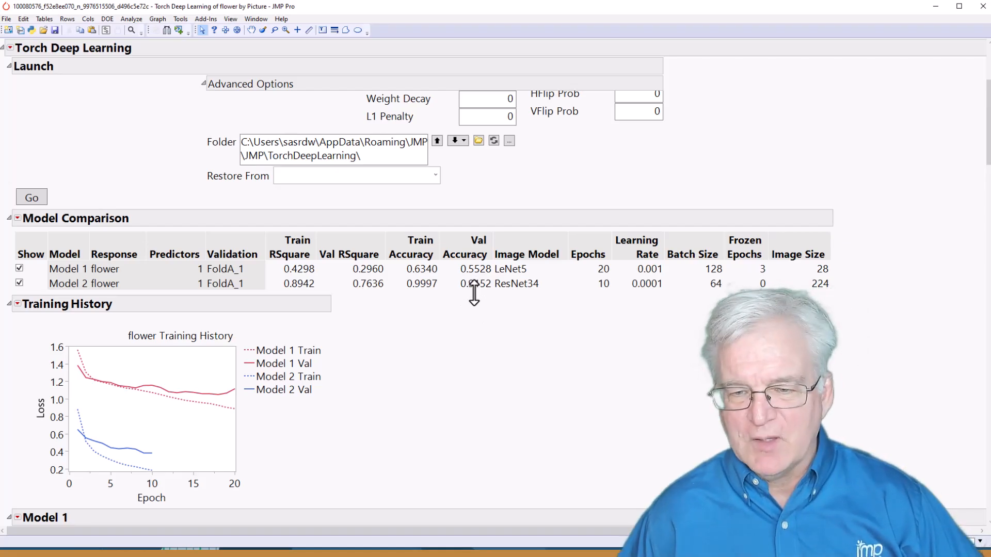
{"action": "scroll", "coordinate": [473, 293], "scroll_direction": "down", "scroll_amount": 4}
{"action": "scroll", "coordinate": [473, 293], "scroll_direction": "down", "scroll_amount": 14}
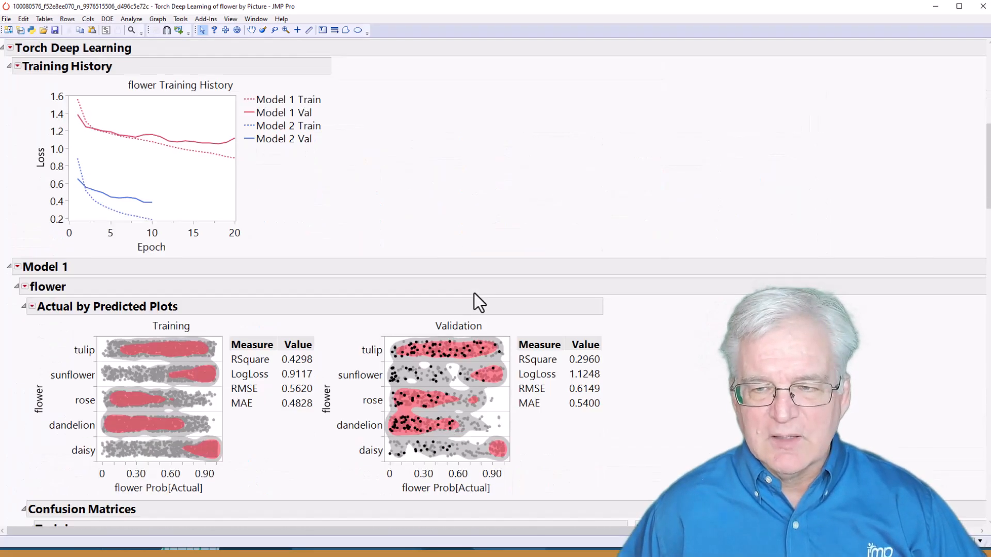
{"action": "scroll", "coordinate": [475, 294], "scroll_direction": "down", "scroll_amount": 12}
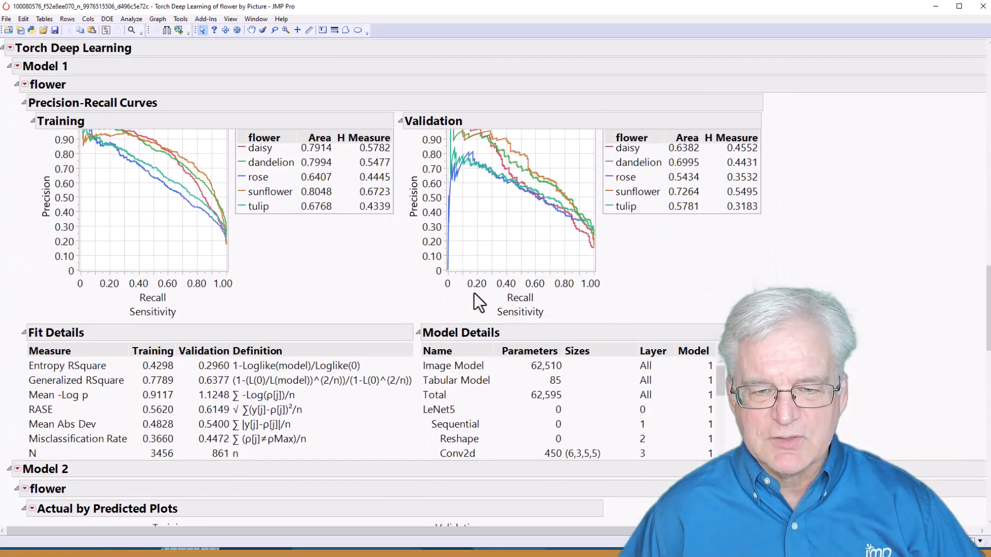
{"action": "scroll", "coordinate": [474, 293], "scroll_direction": "down", "scroll_amount": 7}
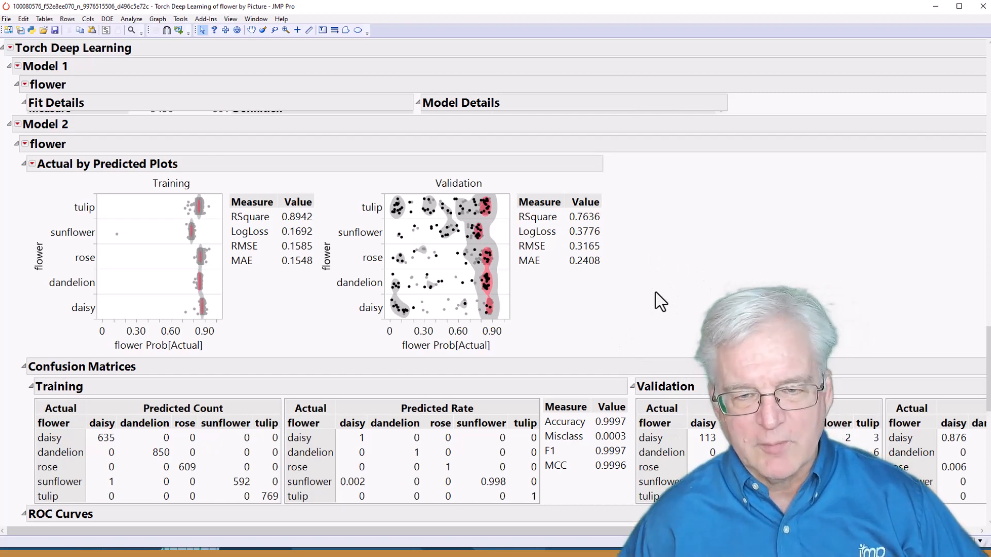
{"action": "scroll", "coordinate": [693, 307], "scroll_direction": "down", "scroll_amount": 3}
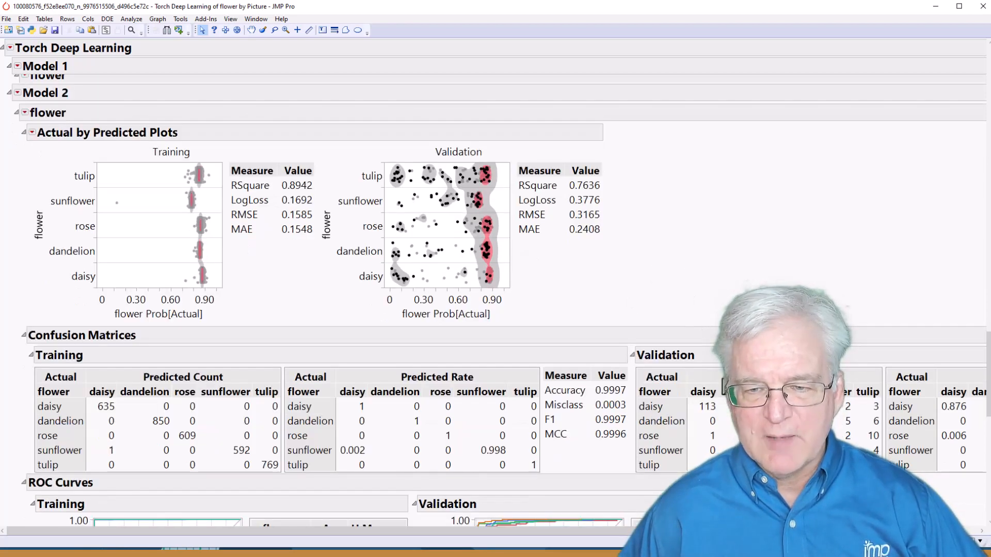
{"action": "scroll", "coordinate": [707, 397], "scroll_direction": "down", "scroll_amount": 3}
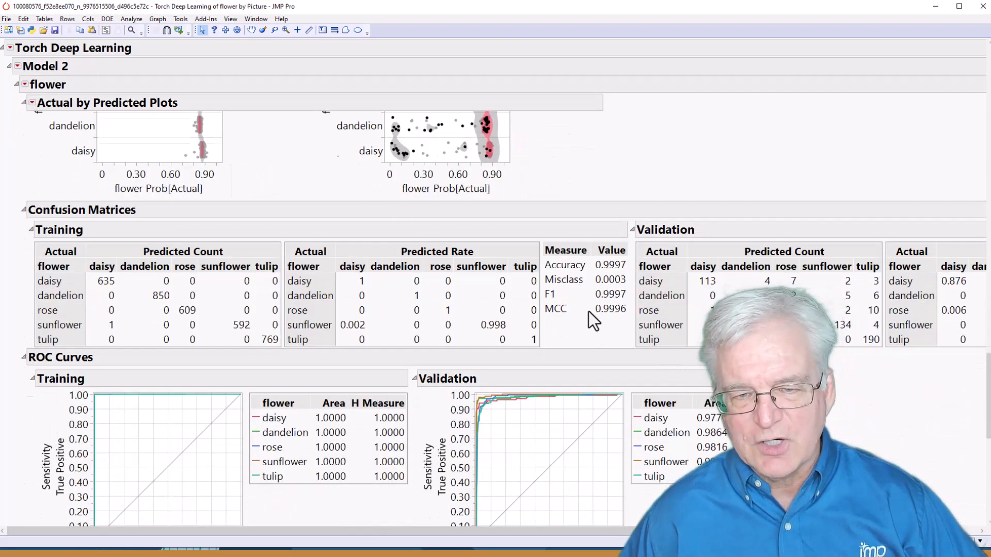
Step: Select the points with flower Prob[Actual] below about 0.5 in Model 2's validation Actual by Predicted plot
{"action": "scroll", "coordinate": [589, 311], "scroll_direction": "up", "scroll_amount": 3}
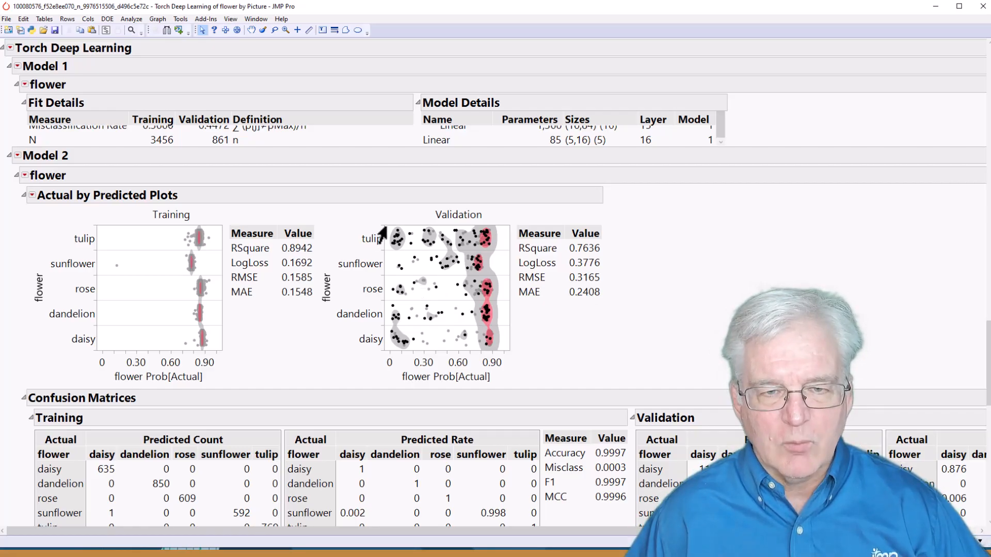
{"action": "left_click_drag", "start_coordinate": [385, 226], "coordinate": [446, 353]}
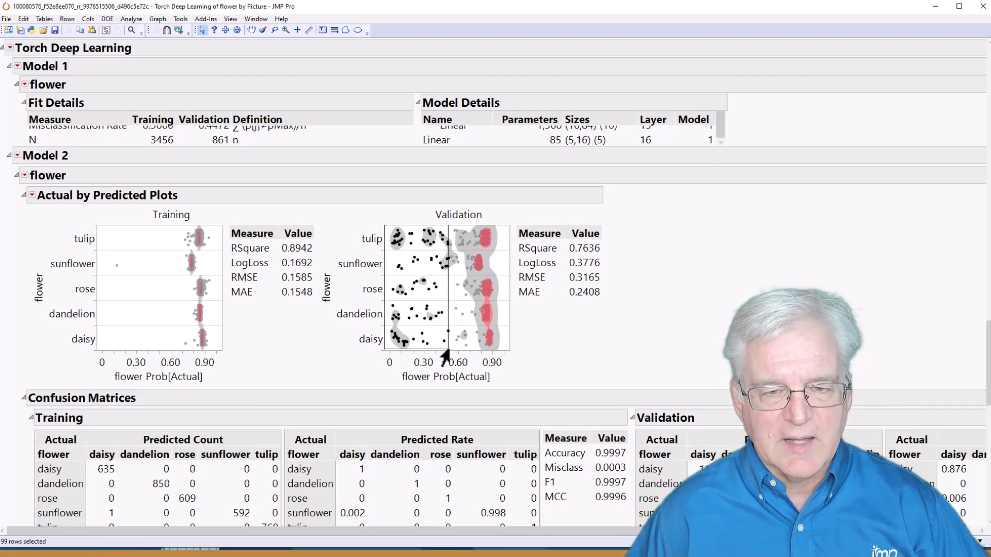
{"action": "left_click_drag", "start_coordinate": [448, 350], "coordinate": [448, 350]}
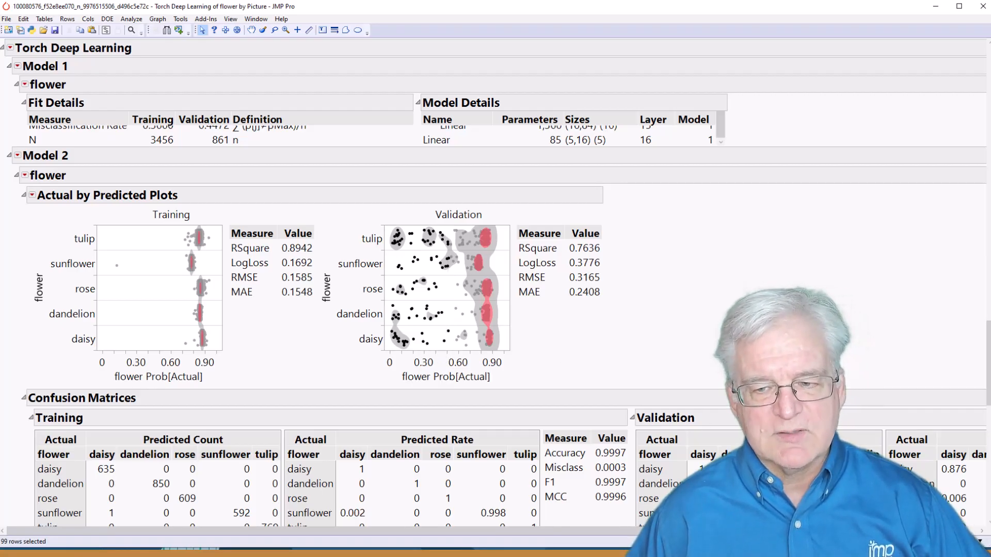
Step: Create a subset table from the selected rows of the flower data table, keeping all columns
{"action": "left_click", "coordinate": [961, 541]}
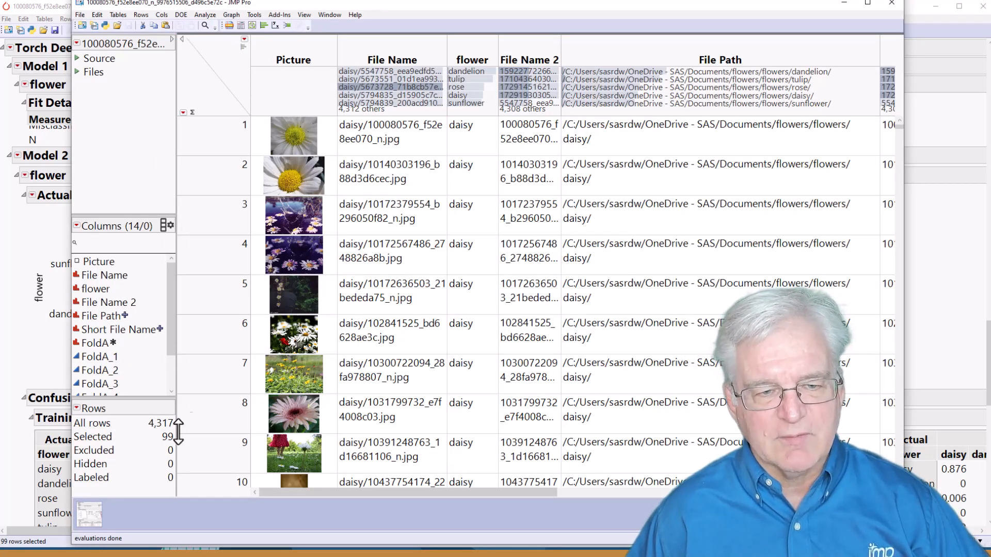
{"action": "left_click", "coordinate": [118, 14]}
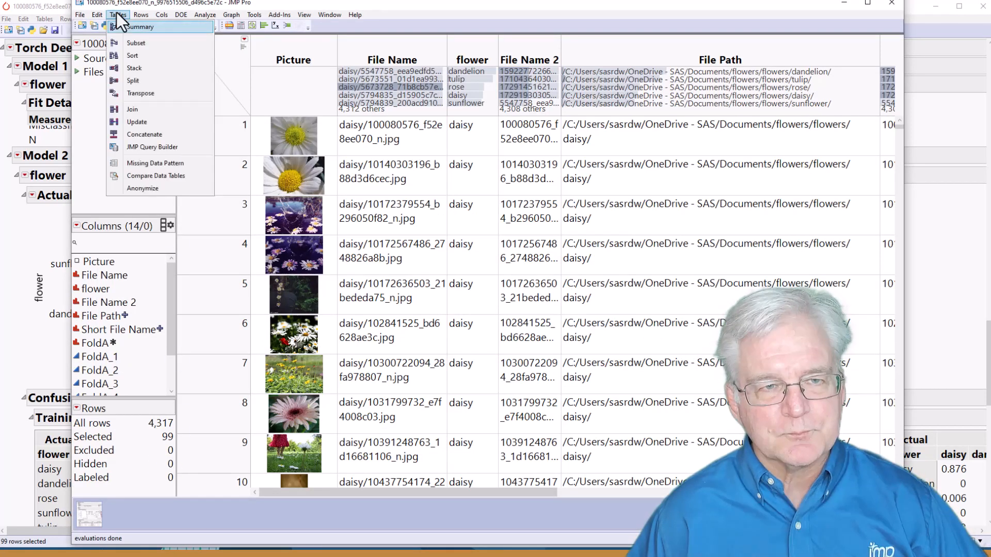
{"action": "left_click", "coordinate": [138, 44]}
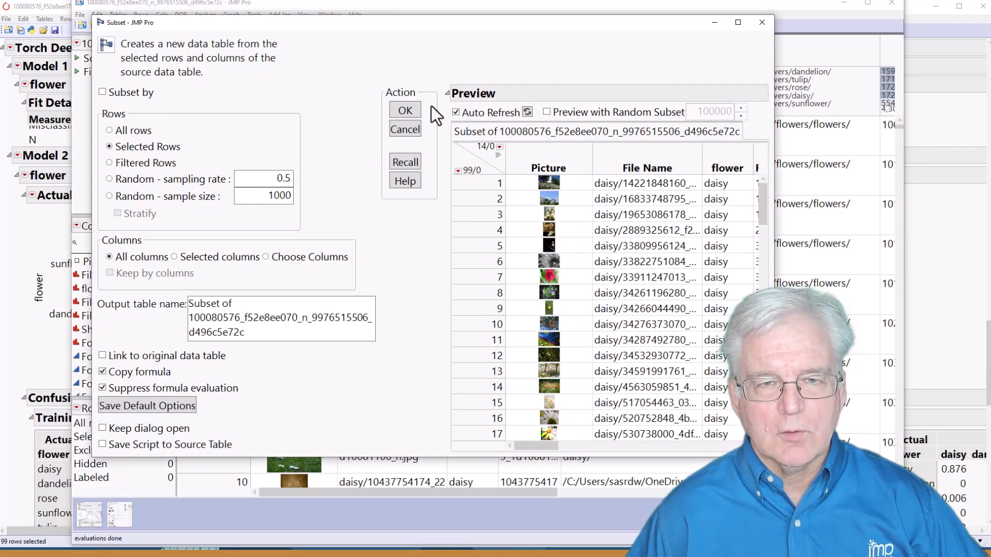
{"action": "left_click", "coordinate": [406, 110]}
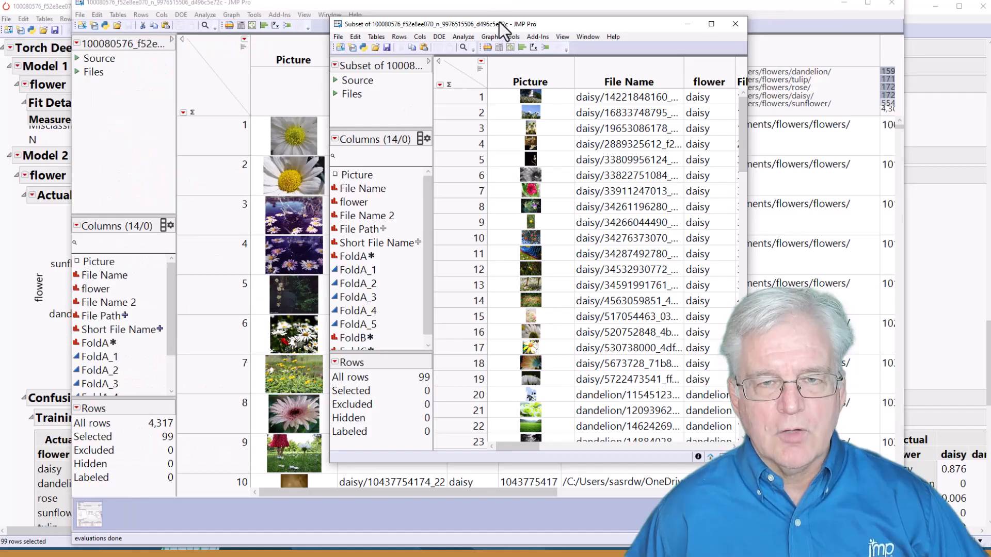
Step: Enlarge the subset table's window, row height and Picture column, and browse the poorly predicted daisy images
{"action": "left_click_drag", "start_coordinate": [499, 22], "coordinate": [417, 5]}
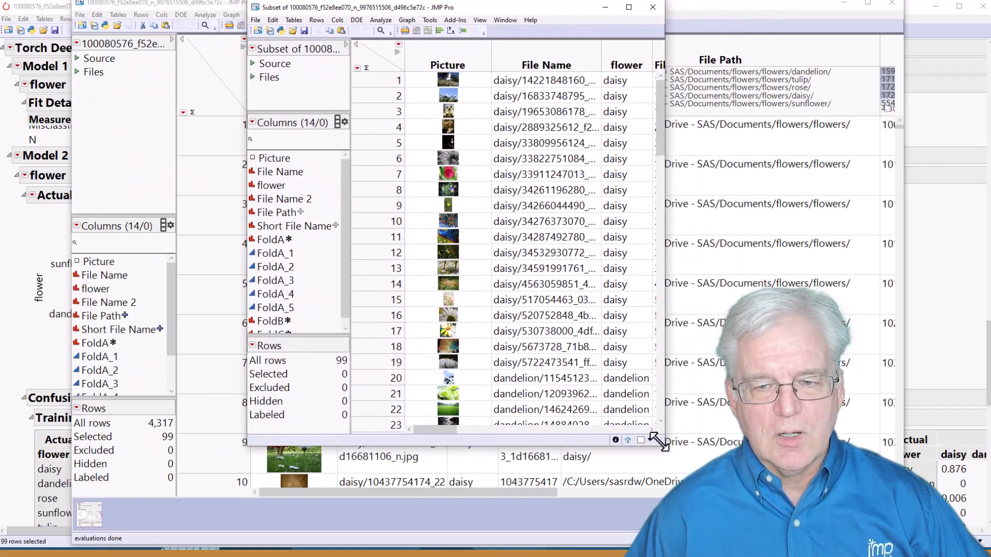
{"action": "left_click_drag", "start_coordinate": [660, 443], "coordinate": [836, 514]}
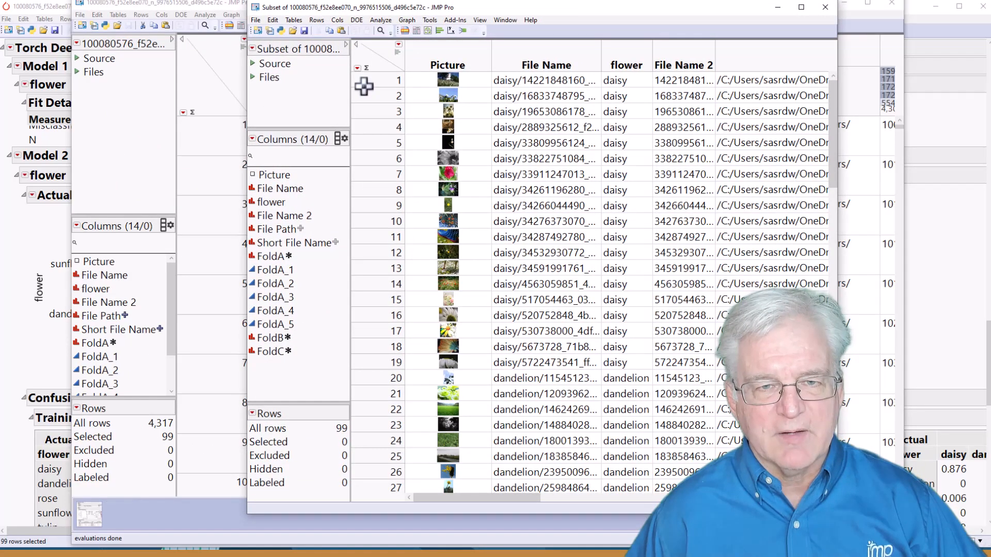
{"action": "left_click_drag", "start_coordinate": [367, 88], "coordinate": [377, 138]}
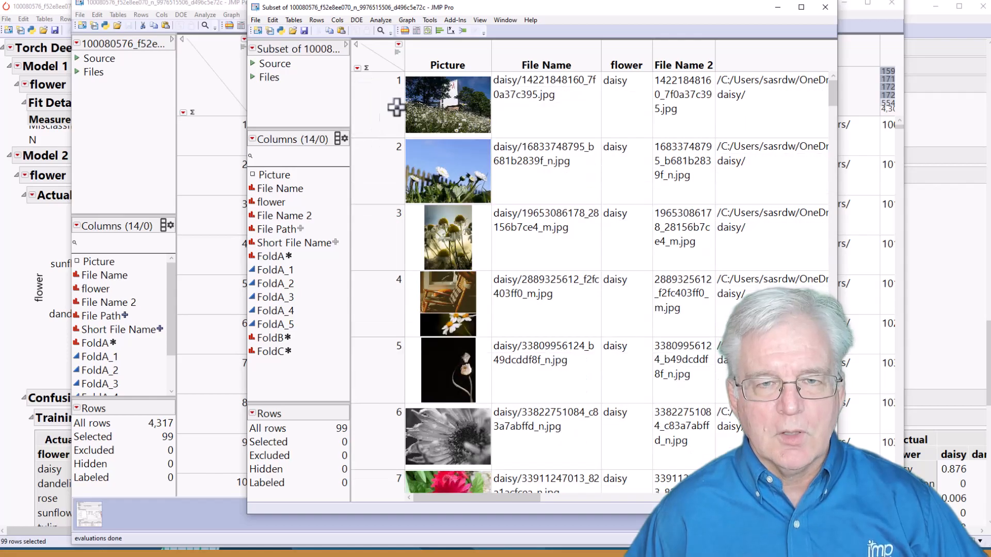
{"action": "left_click_drag", "start_coordinate": [491, 53], "coordinate": [503, 52]}
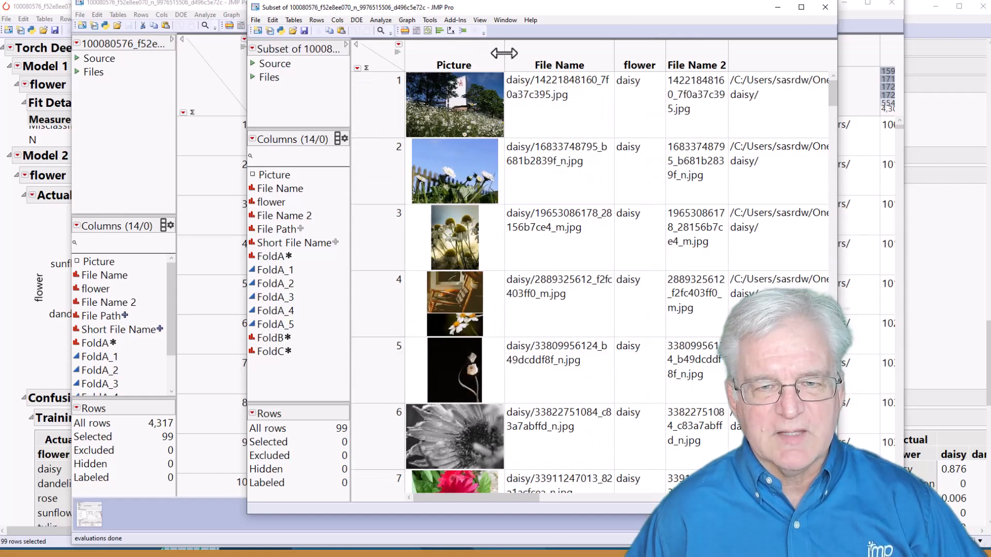
{"action": "left_click_drag", "start_coordinate": [484, 14], "coordinate": [455, 8]}
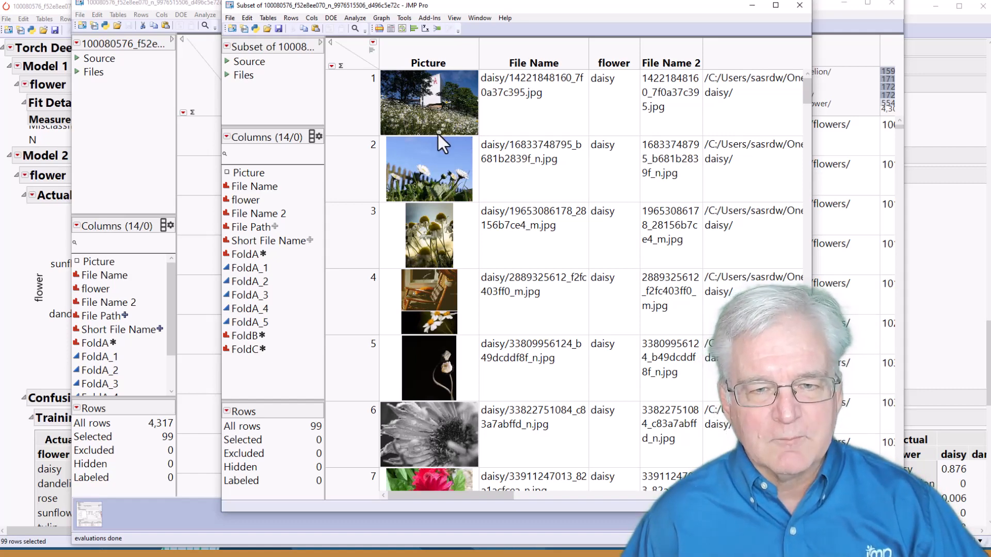
{"action": "scroll", "coordinate": [437, 132], "scroll_direction": "down", "scroll_amount": 3}
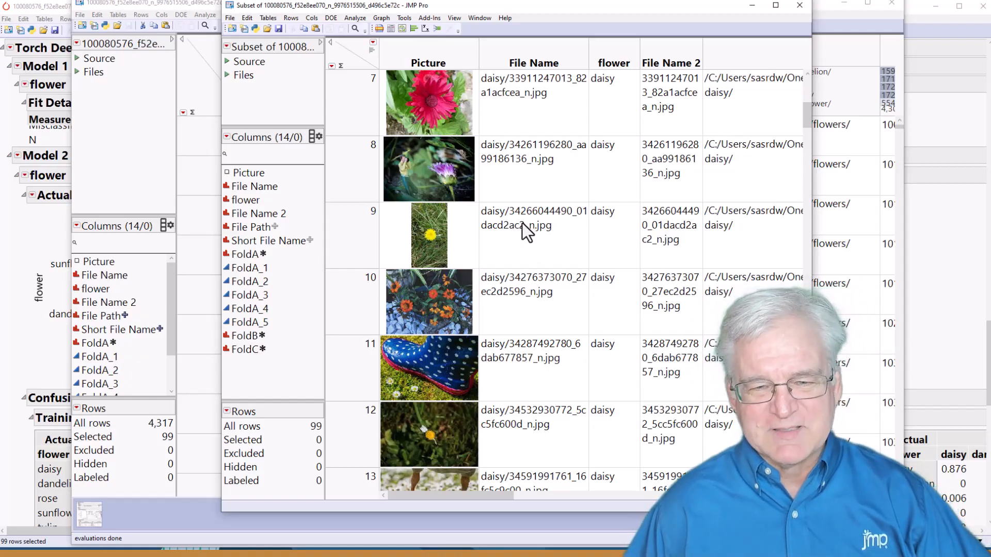
Step: Examine the poorly predicted daisy, dandelion, rose, sunflower and tulip images through the last row of the subset table
{"action": "scroll", "coordinate": [522, 223], "scroll_direction": "down", "scroll_amount": 3}
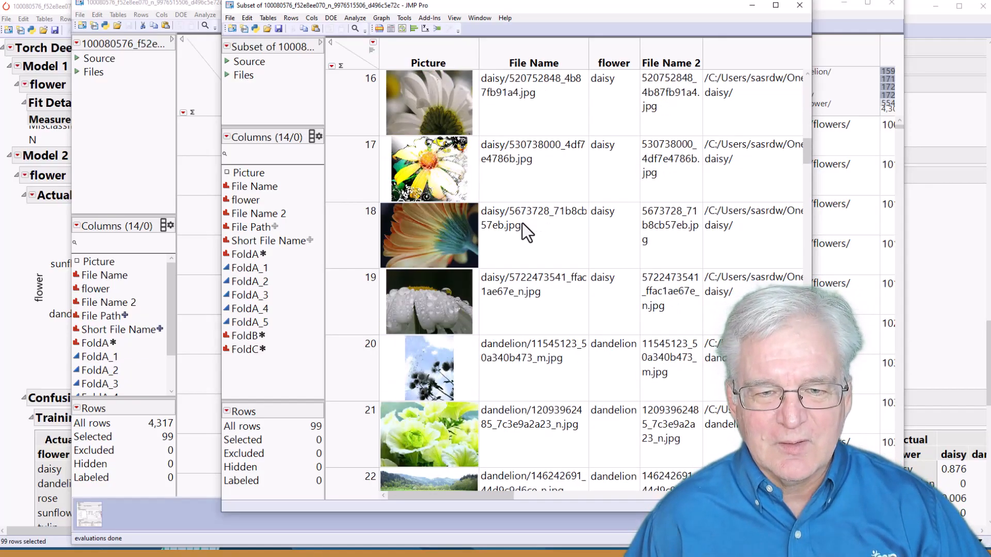
{"action": "scroll", "coordinate": [523, 223], "scroll_direction": "down", "scroll_amount": 1}
{"action": "scroll", "coordinate": [523, 223], "scroll_direction": "down", "scroll_amount": 1}
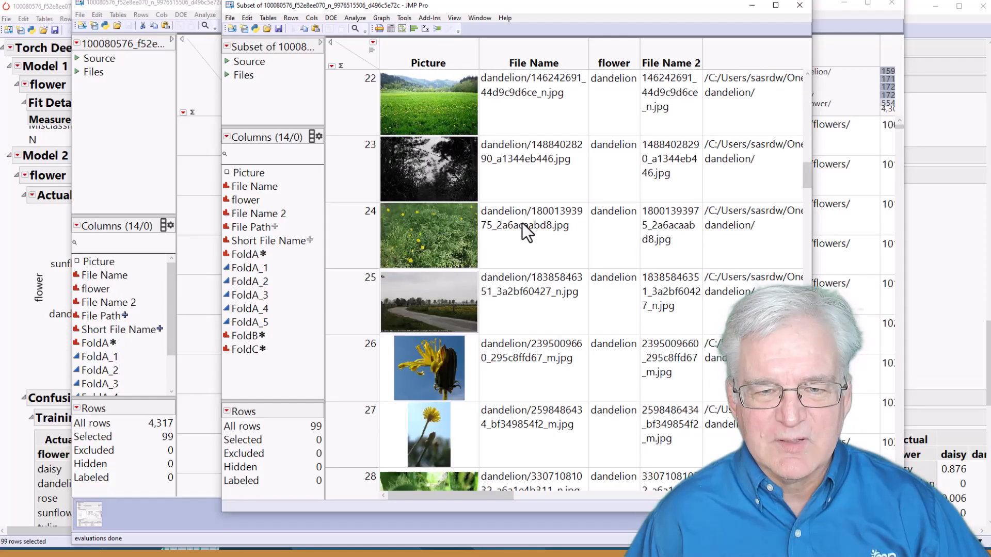
{"action": "scroll", "coordinate": [522, 223], "scroll_direction": "up", "scroll_amount": 1}
{"action": "scroll", "coordinate": [473, 326], "scroll_direction": "down", "scroll_amount": 1}
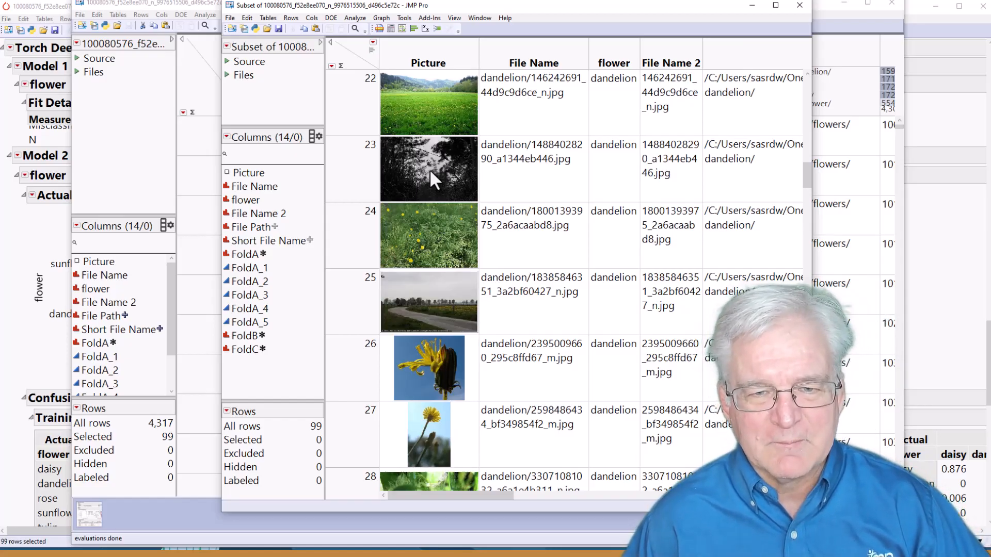
{"action": "scroll", "coordinate": [448, 302], "scroll_direction": "down", "scroll_amount": 2}
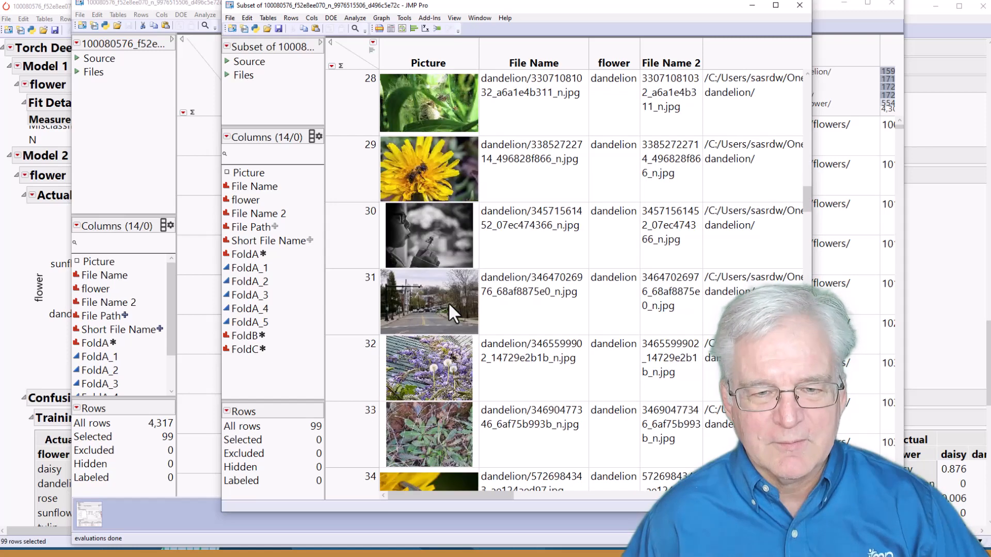
{"action": "scroll", "coordinate": [448, 302], "scroll_direction": "down", "scroll_amount": 1}
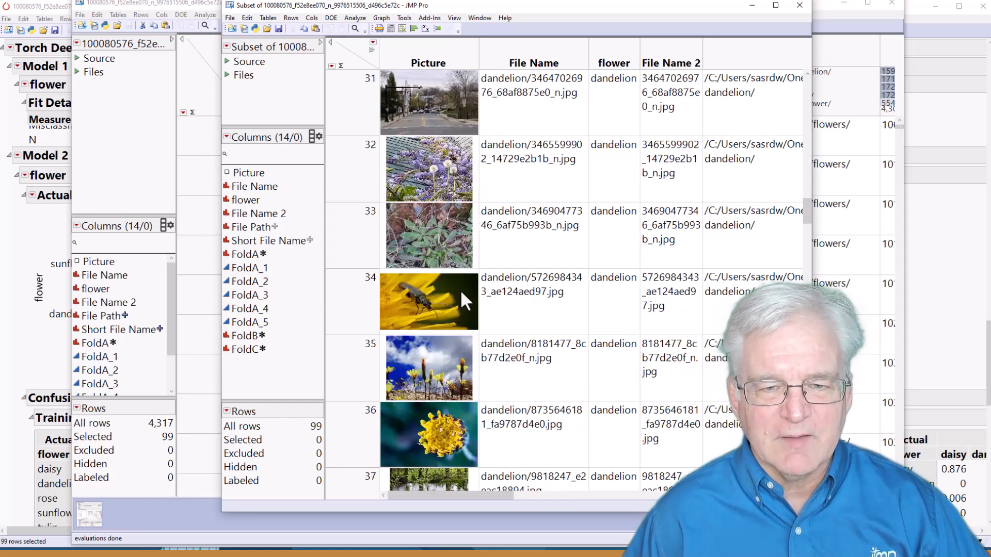
{"action": "scroll", "coordinate": [460, 291], "scroll_direction": "down", "scroll_amount": 1}
{"action": "scroll", "coordinate": [461, 292], "scroll_direction": "down", "scroll_amount": 2}
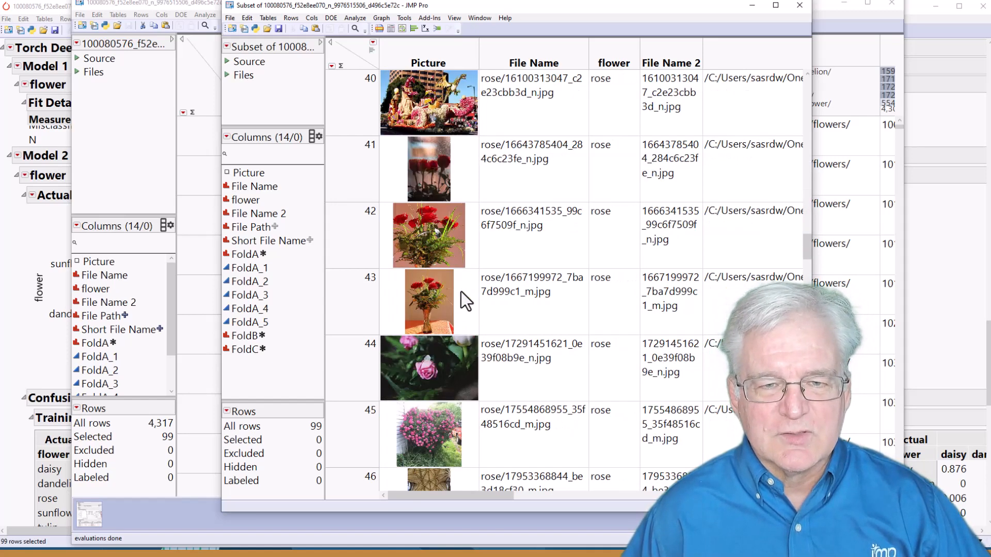
{"action": "scroll", "coordinate": [461, 292], "scroll_direction": "down", "scroll_amount": 2}
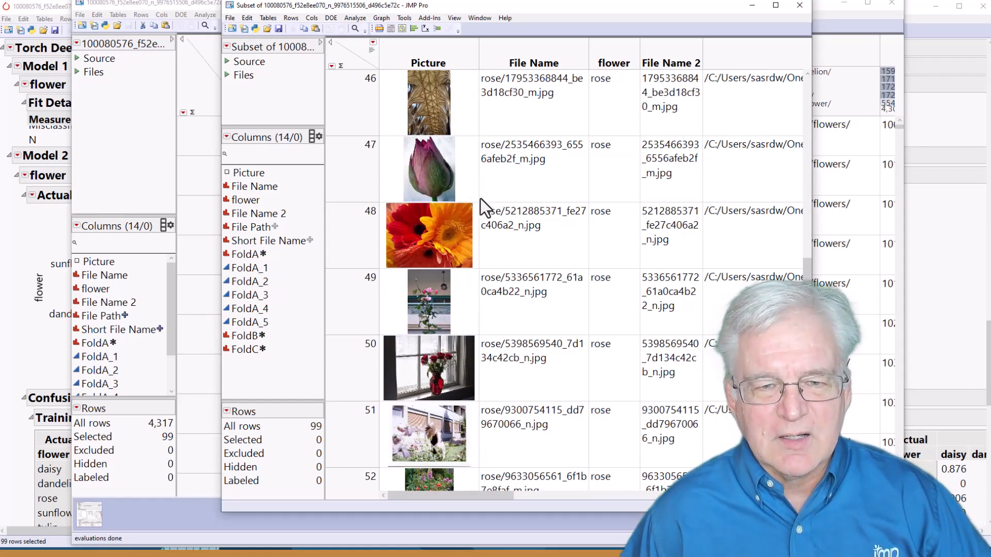
{"action": "scroll", "coordinate": [469, 225], "scroll_direction": "down", "scroll_amount": 3}
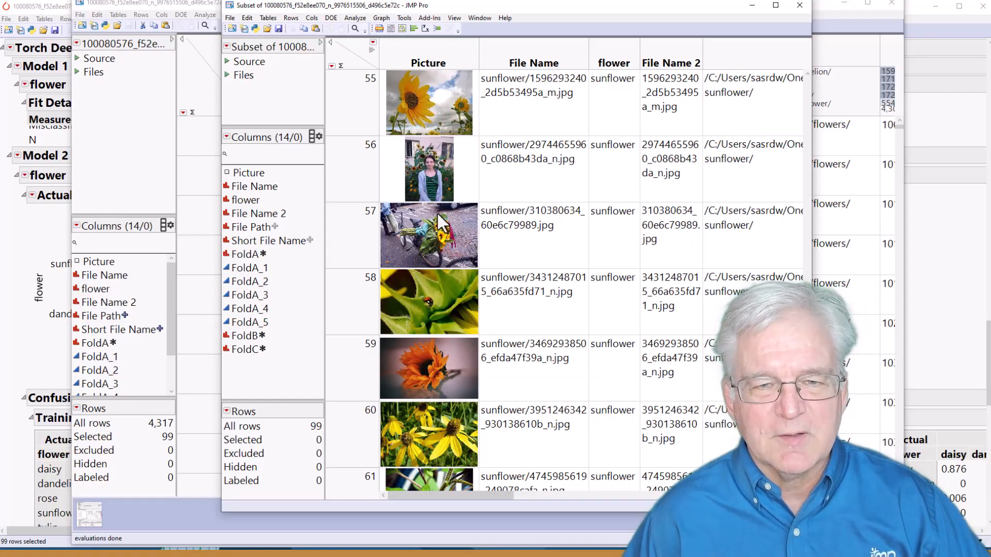
{"action": "scroll", "coordinate": [429, 217], "scroll_direction": "down", "scroll_amount": 4}
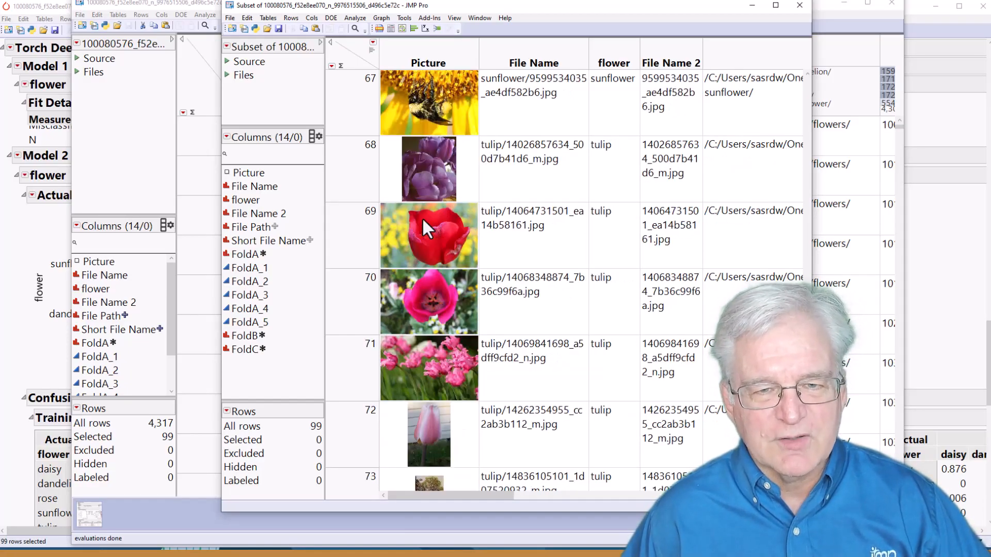
{"action": "scroll", "coordinate": [451, 230], "scroll_direction": "down", "scroll_amount": 2}
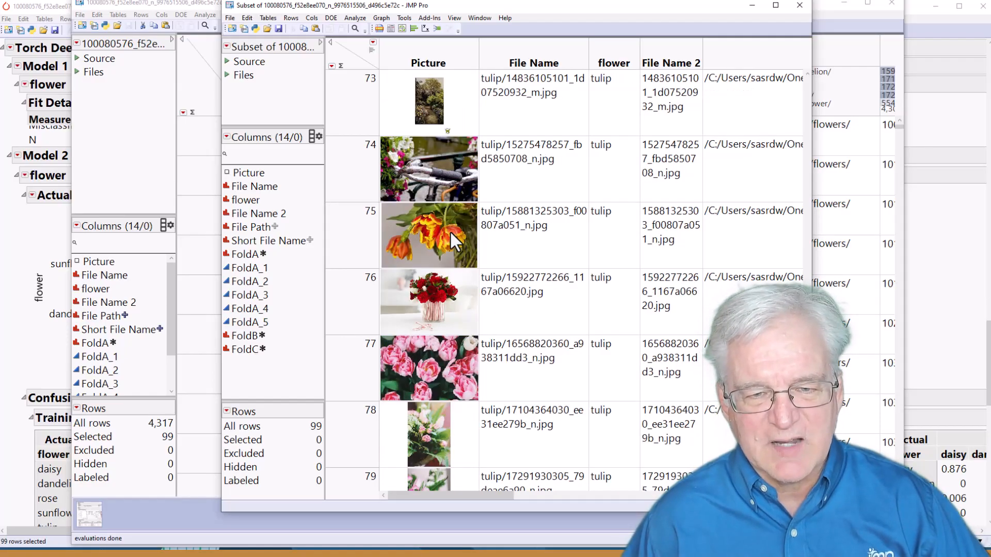
{"action": "scroll", "coordinate": [450, 230], "scroll_direction": "down", "scroll_amount": 4}
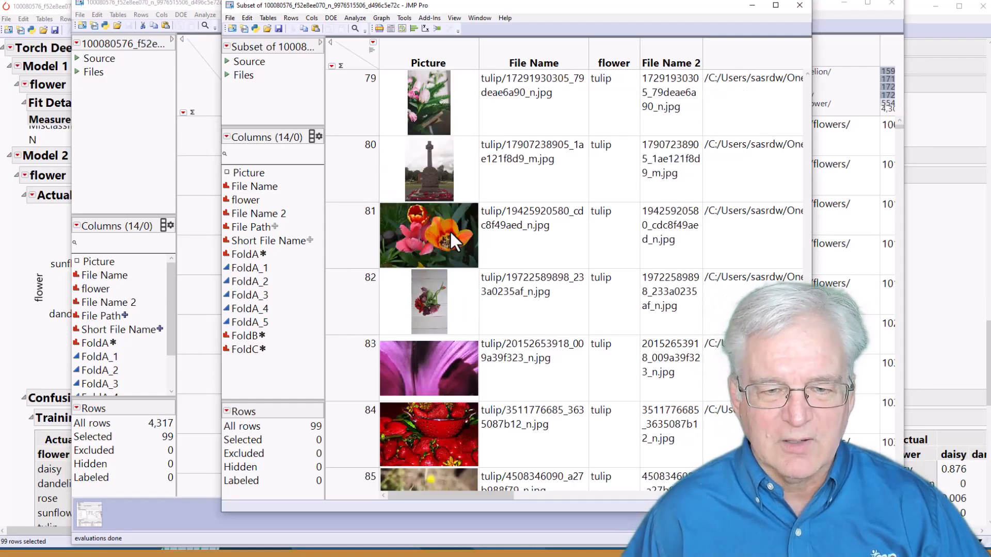
{"action": "scroll", "coordinate": [450, 231], "scroll_direction": "down", "scroll_amount": 4}
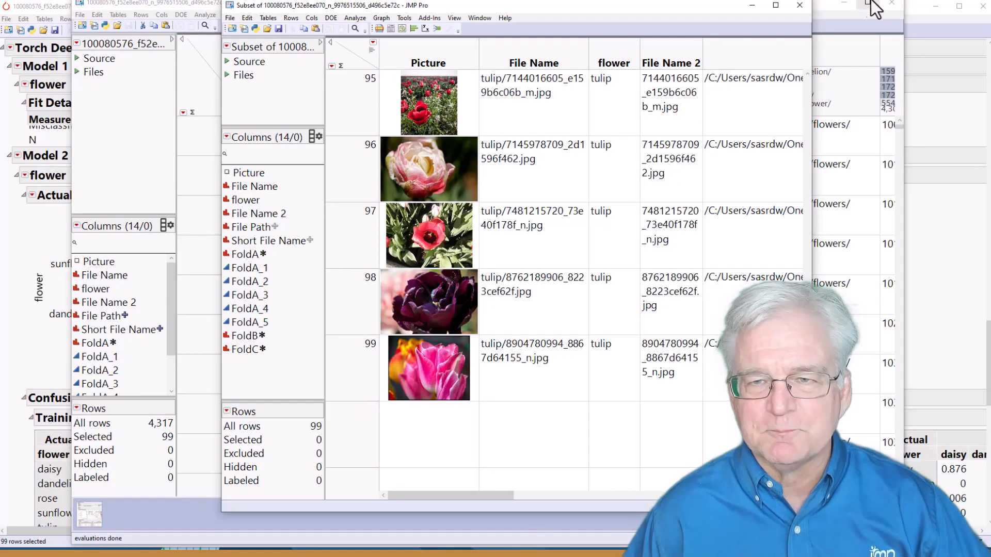
Step: Minimize the subset table and the flower data table, and return to the Model Comparison in the Torch Deep Learning report
{"action": "left_click", "coordinate": [752, 6]}
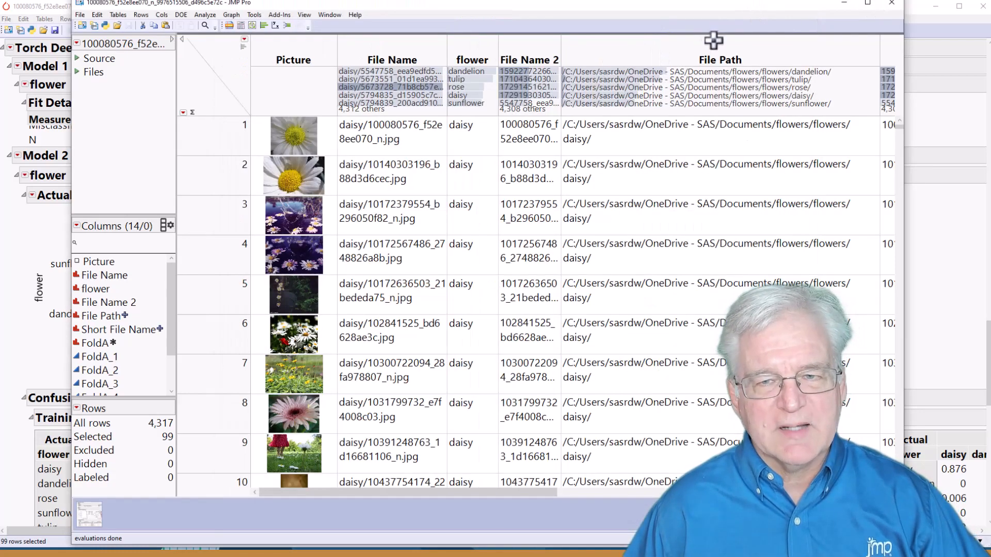
{"action": "left_click", "coordinate": [843, 3]}
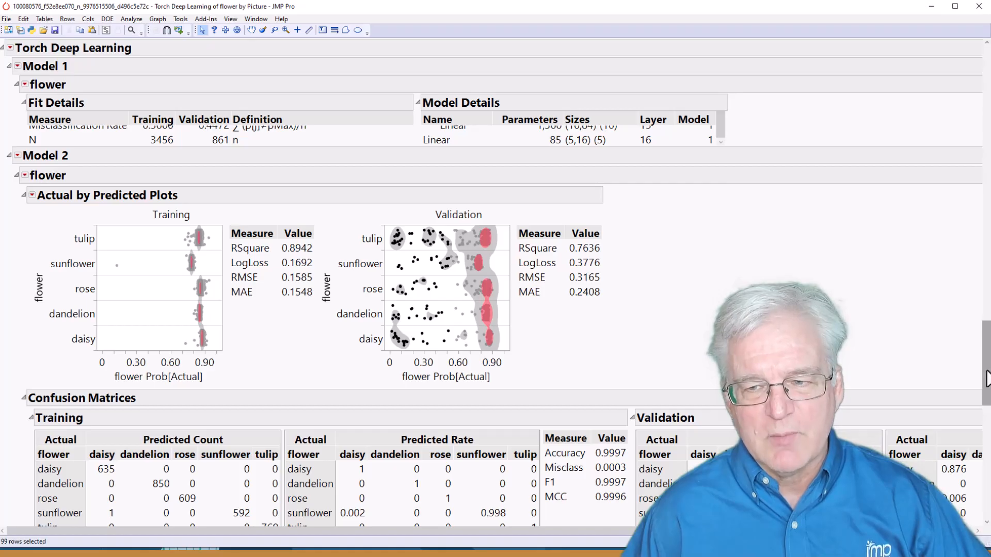
{"action": "scroll", "coordinate": [986, 260], "scroll_direction": "up", "scroll_amount": 3}
{"action": "scroll", "coordinate": [986, 260], "scroll_direction": "up", "scroll_amount": 10}
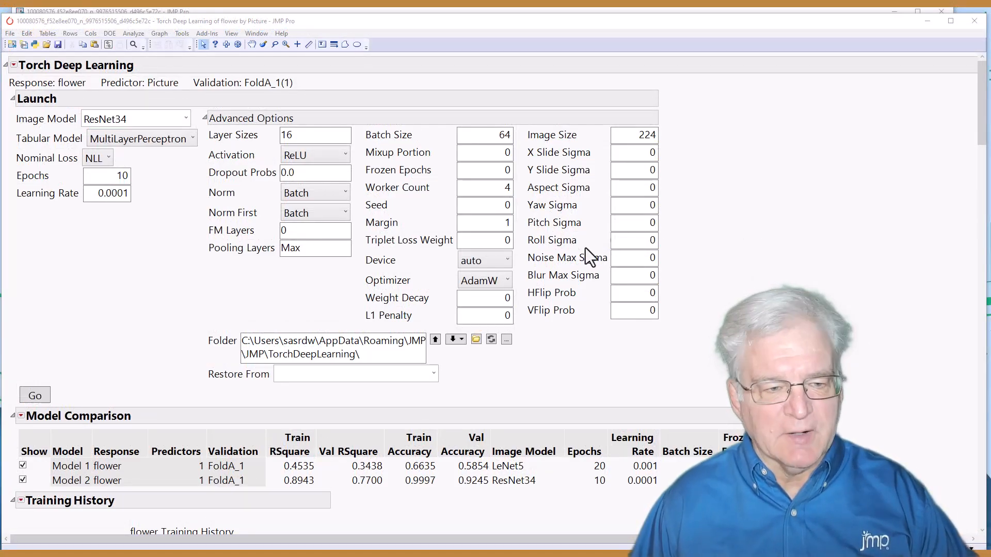
Step: Hide Model 1 in the Model Comparison and remove the hidden models, keeping only the ResNet34 model
{"action": "left_click", "coordinate": [23, 479]}
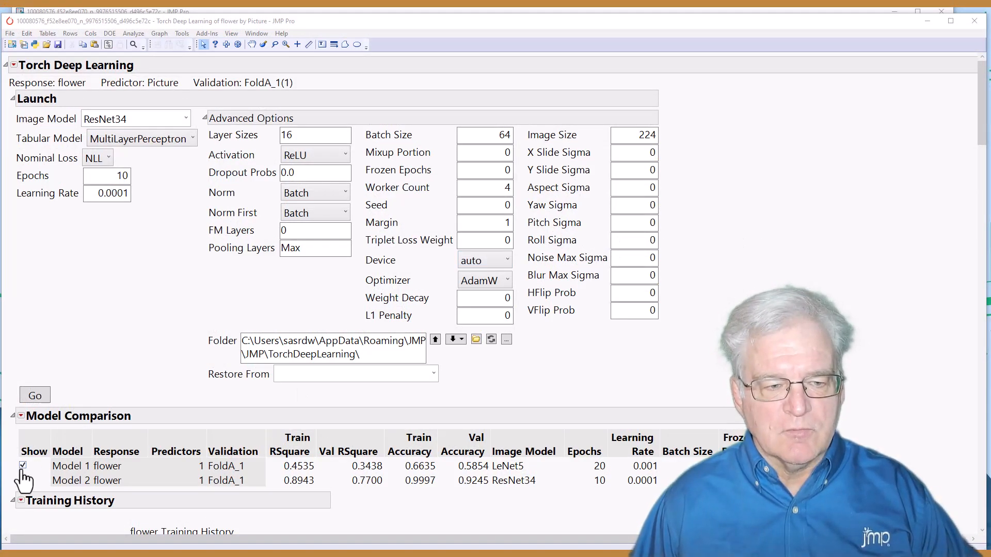
{"action": "left_click", "coordinate": [22, 466]}
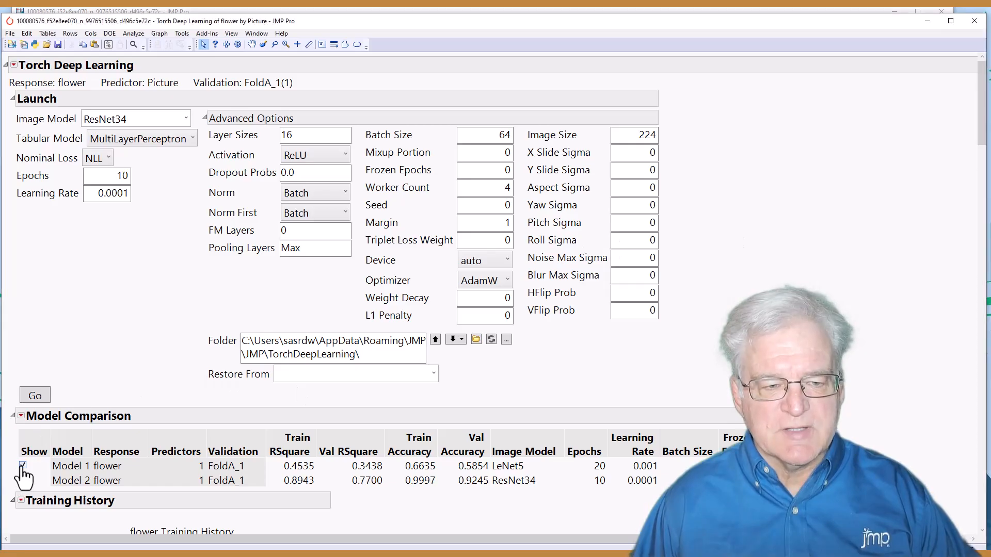
{"action": "left_click", "coordinate": [21, 417]}
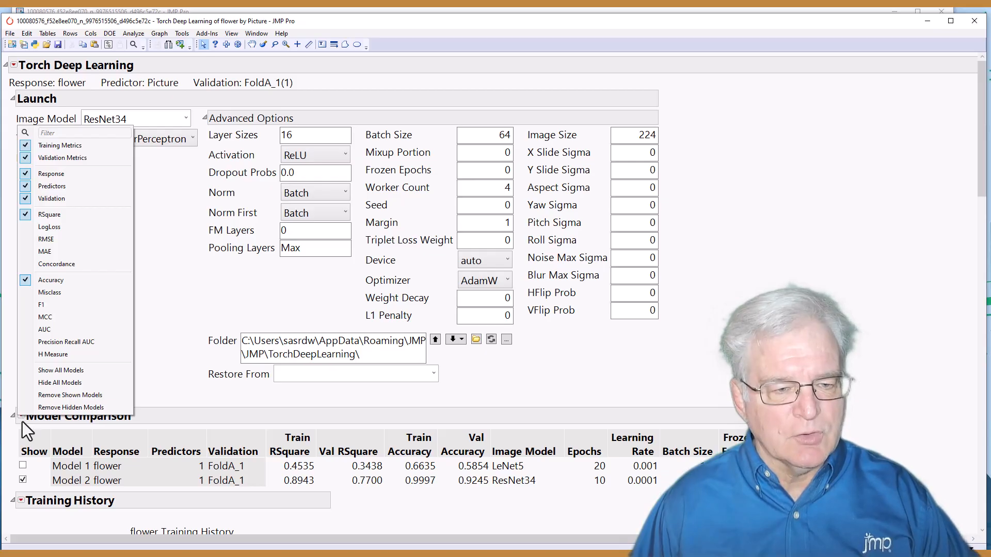
{"action": "left_click", "coordinate": [68, 408]}
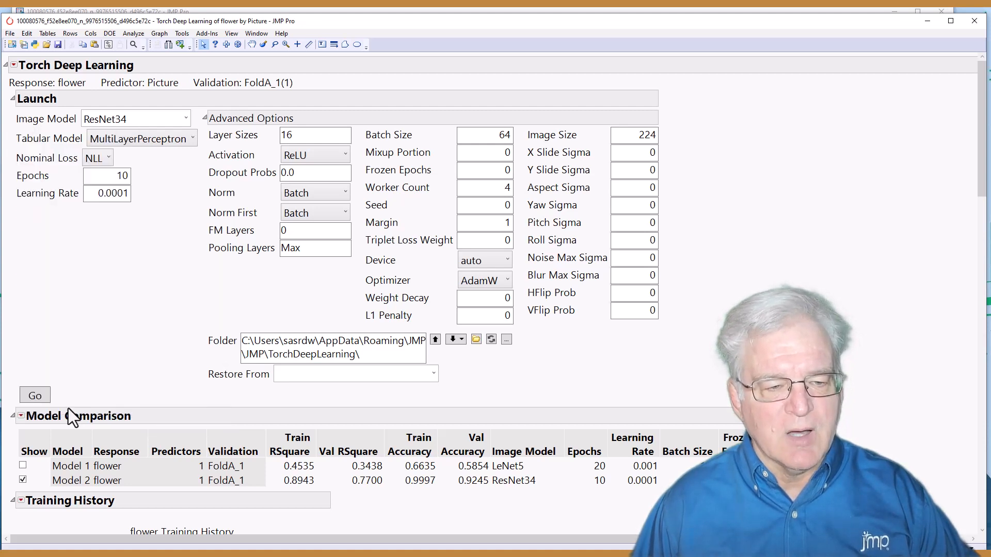
Step: Save the analysis script to the data table as Torch Deep Learning of flower by Picture, appending a unique suffix for duplicates
{"action": "left_click", "coordinate": [14, 68]}
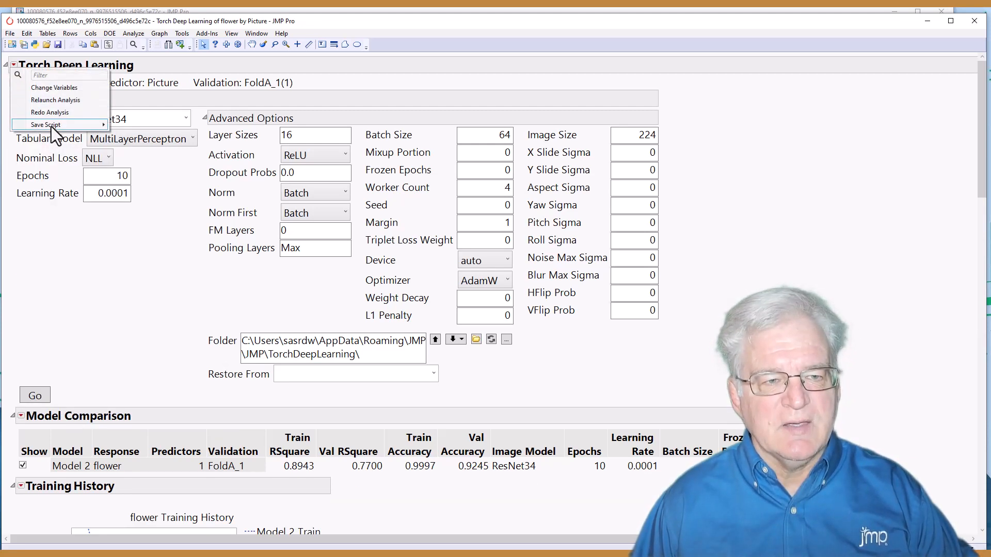
{"action": "mouse_move", "coordinate": [51, 126]}
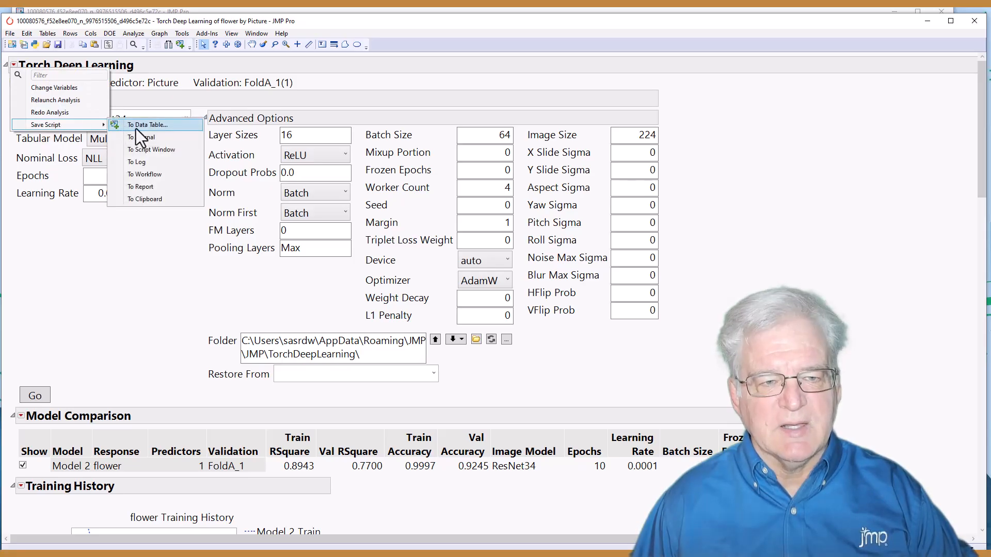
{"action": "left_click", "coordinate": [154, 127]}
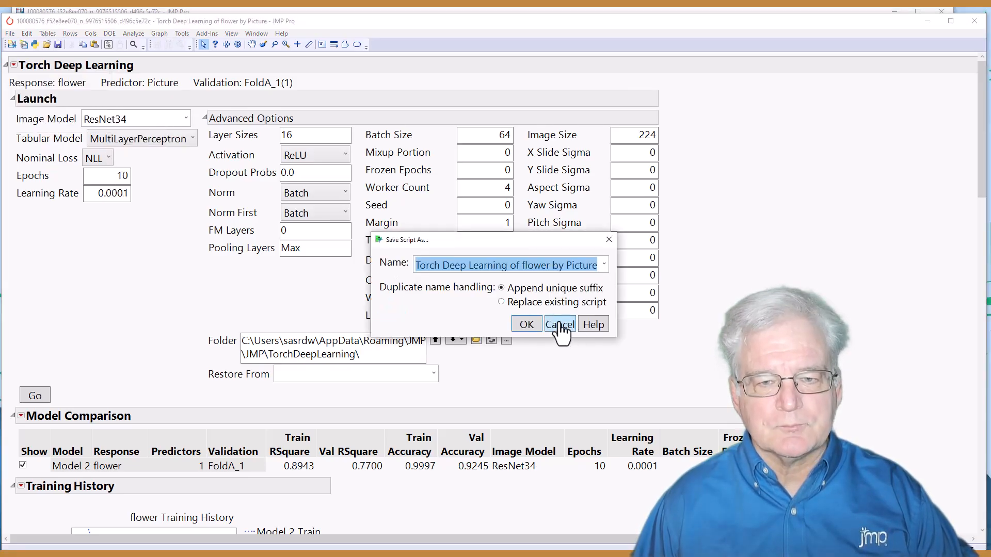
{"action": "left_click", "coordinate": [528, 325]}
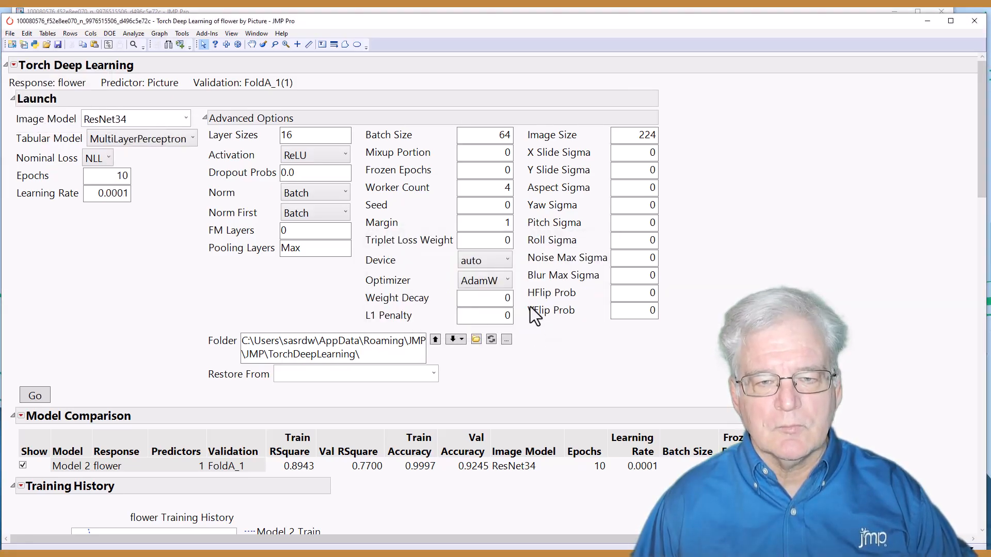
Step: Open the newly saved Torch Deep Learning script in the flower data table, enlarge its window to review the settings, and close it
{"action": "left_click", "coordinate": [418, 14]}
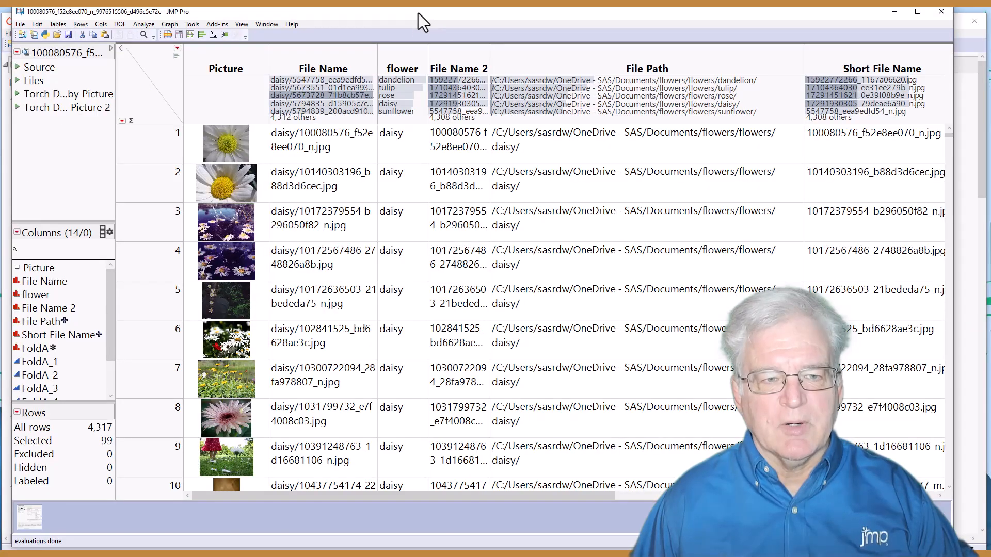
{"action": "right_click", "coordinate": [52, 110]}
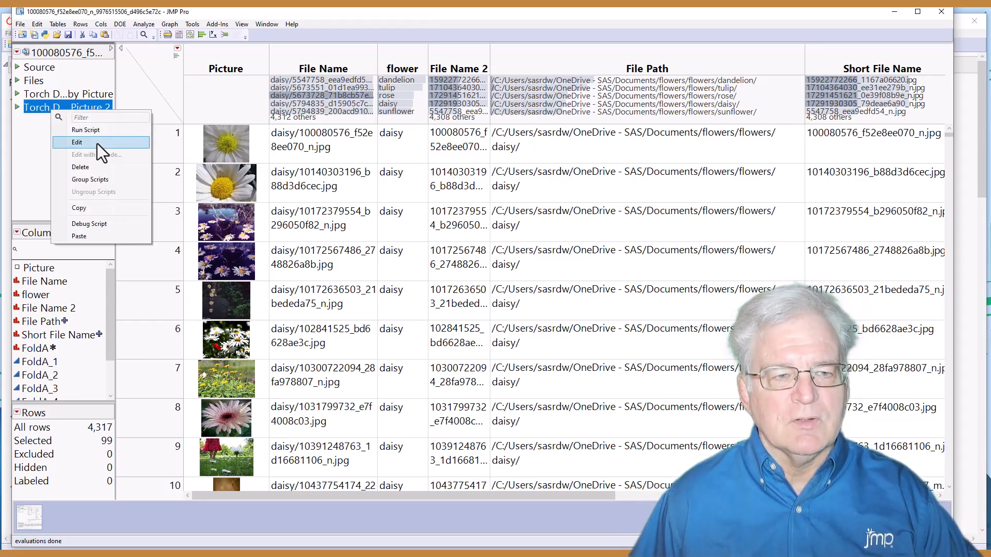
{"action": "left_click", "coordinate": [97, 143]}
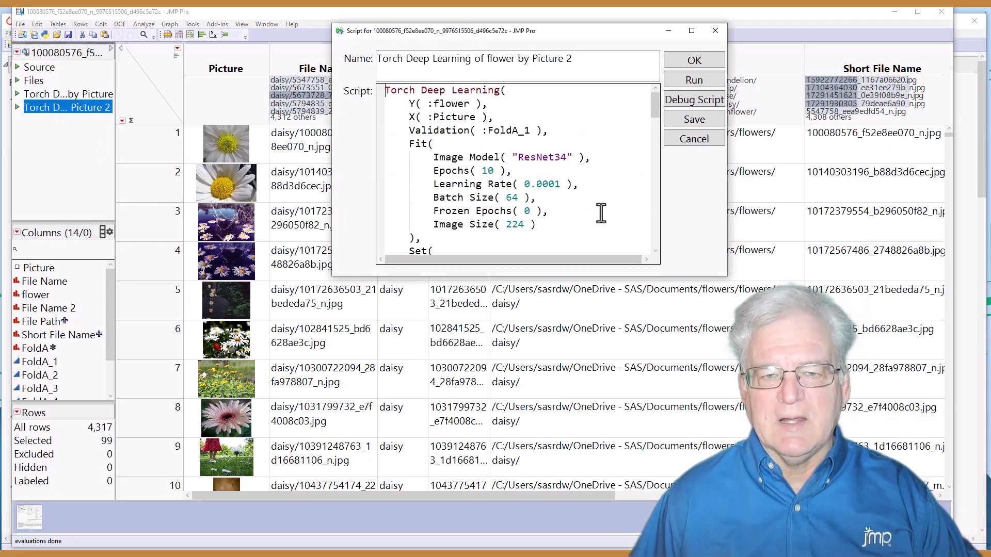
{"action": "left_click_drag", "start_coordinate": [725, 275], "coordinate": [833, 442]}
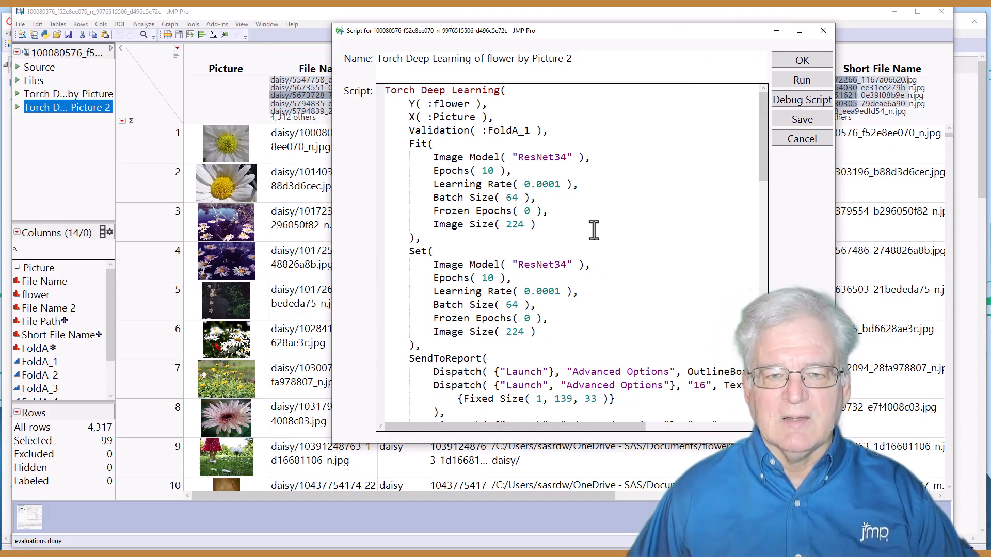
{"action": "left_click", "coordinate": [821, 31]}
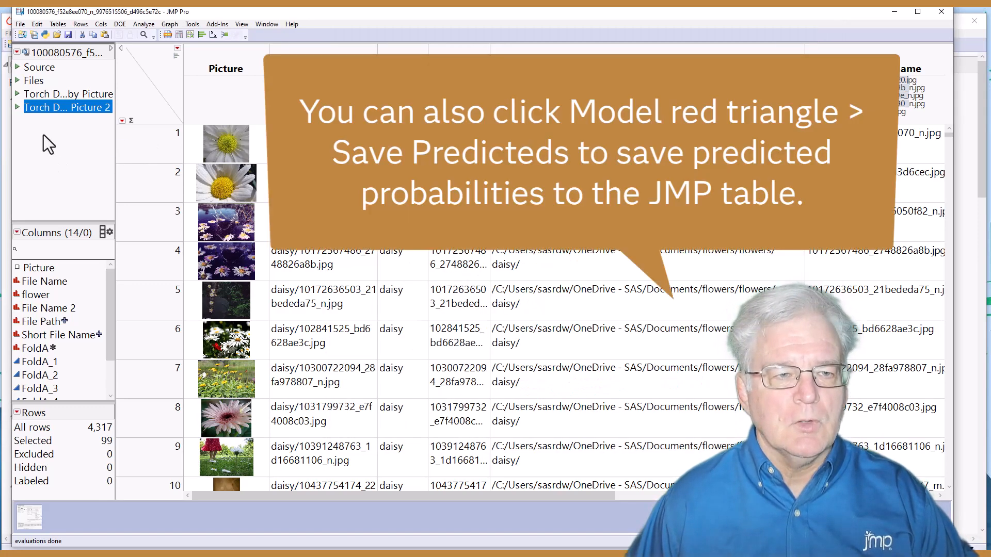
Step: Save the flower data table with its stored scripts under its existing name
{"action": "left_click", "coordinate": [46, 144]}
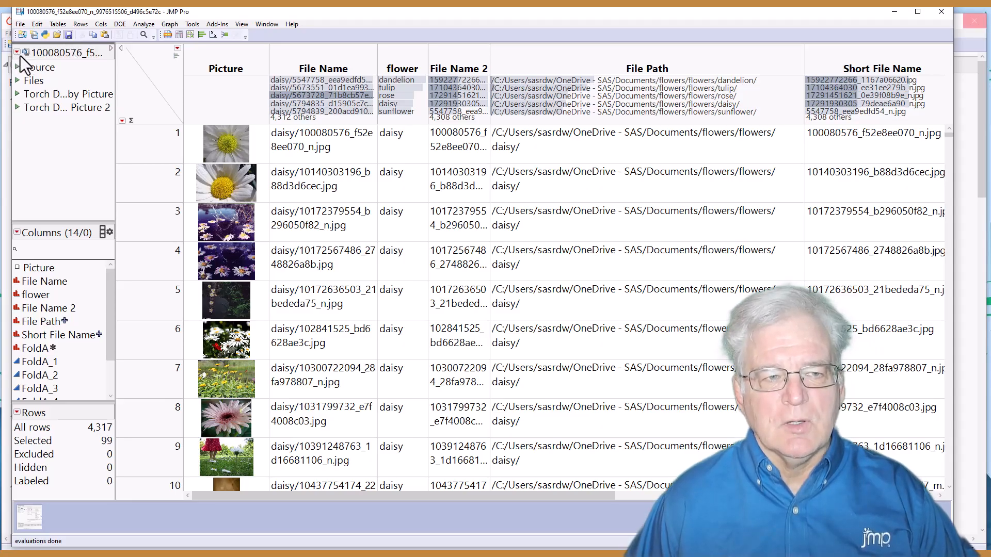
{"action": "key", "text": "ctrl+s"}
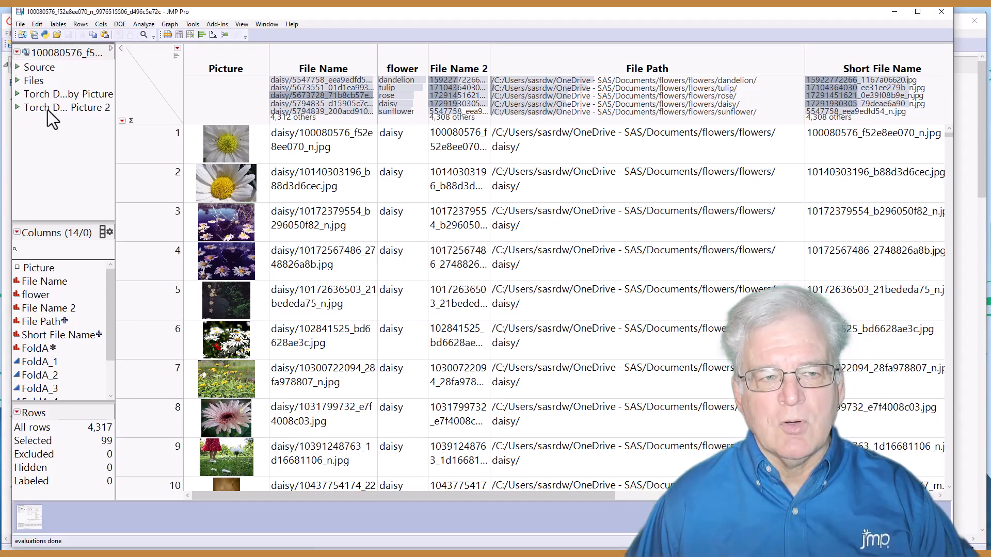
{"action": "left_click", "coordinate": [17, 52]}
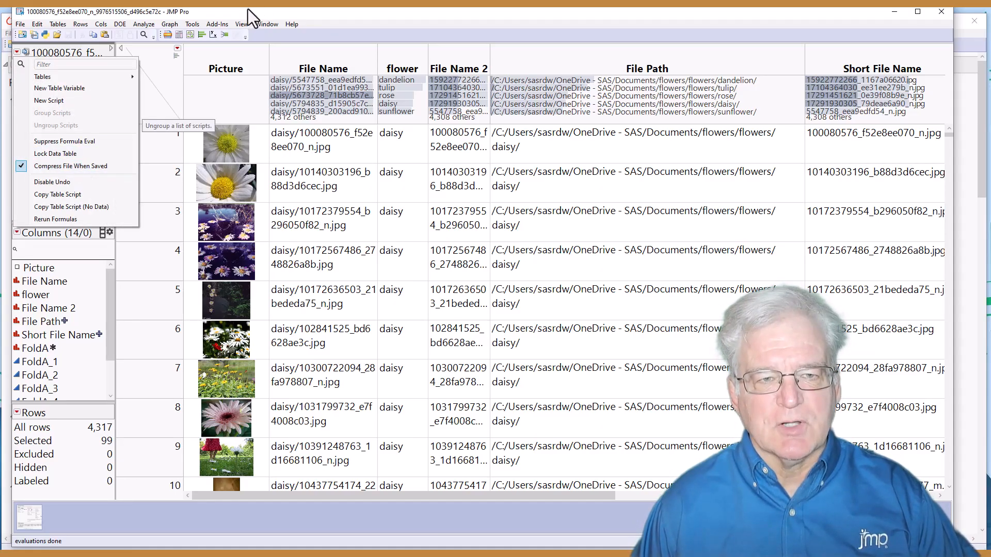
{"action": "left_click", "coordinate": [198, 15]}
Step: Save the flower data table as the JMP data table flowers1 in the Flowers folder
{"action": "left_click", "coordinate": [21, 23]}
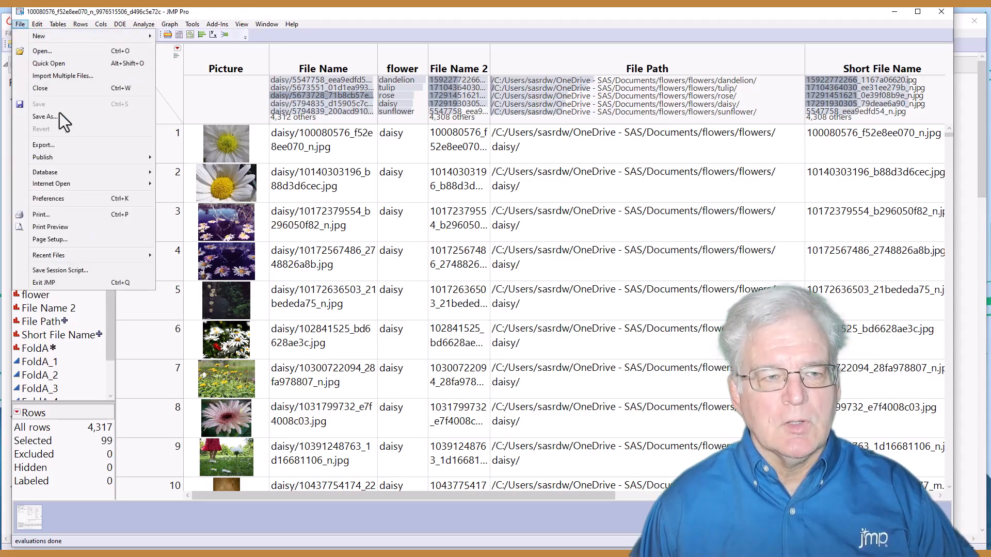
{"action": "left_click", "coordinate": [60, 116]}
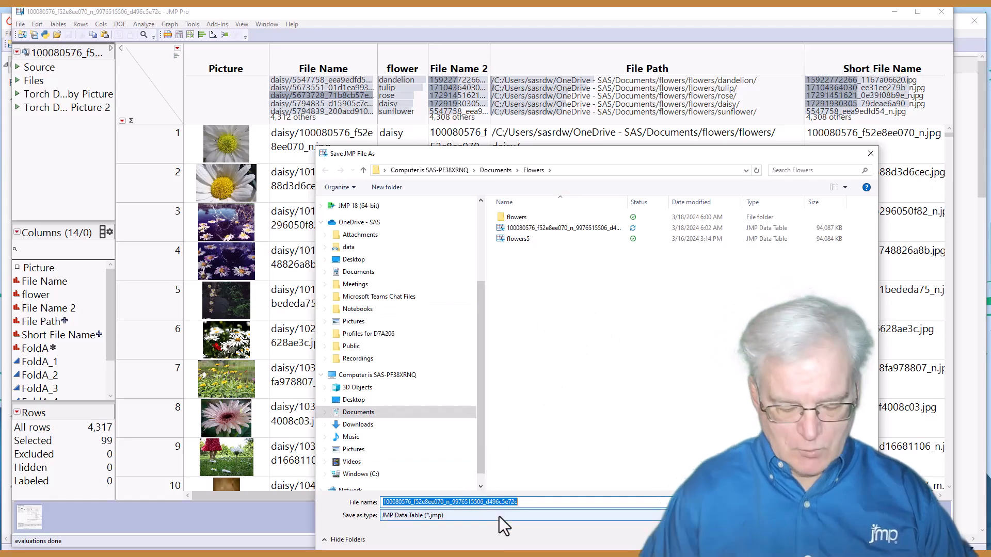
{"action": "type", "text": "flowers1"}
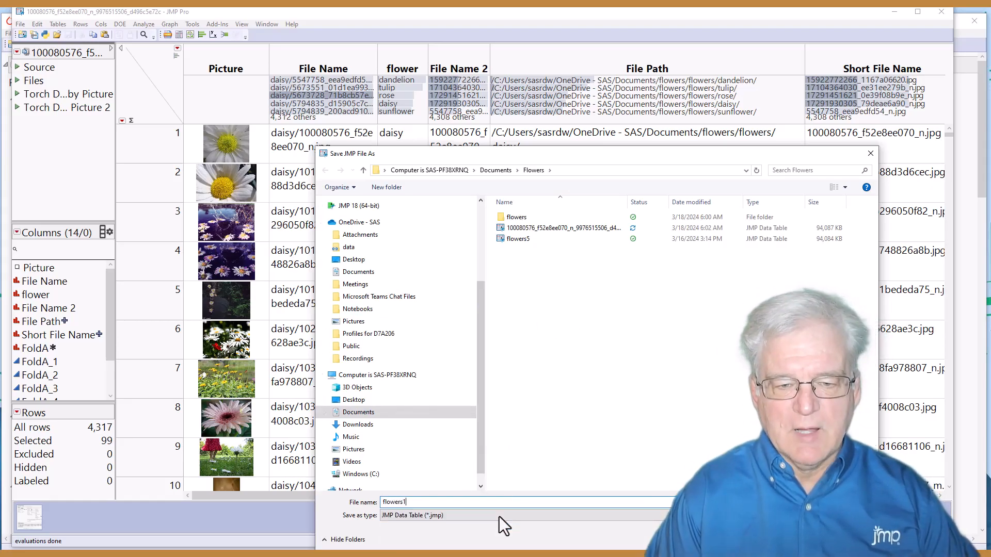
{"action": "key", "text": "Tab"}
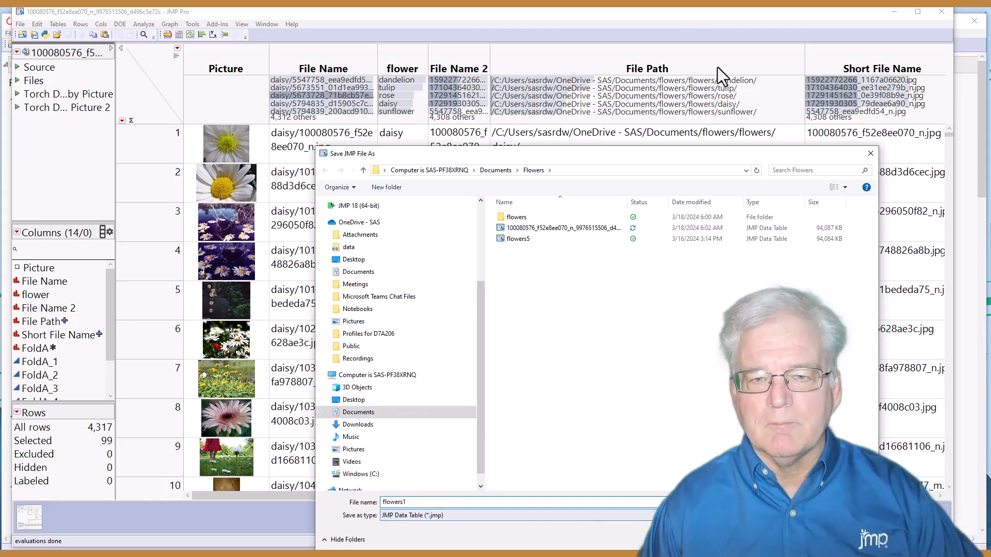
{"action": "left_click_drag", "start_coordinate": [575, 152], "coordinate": [317, 43]}
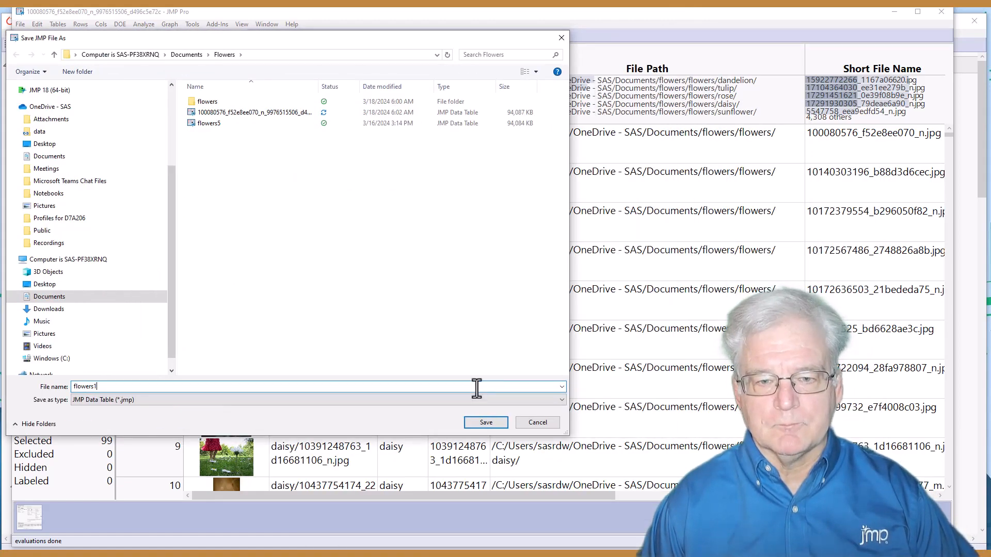
{"action": "left_click", "coordinate": [486, 423]}
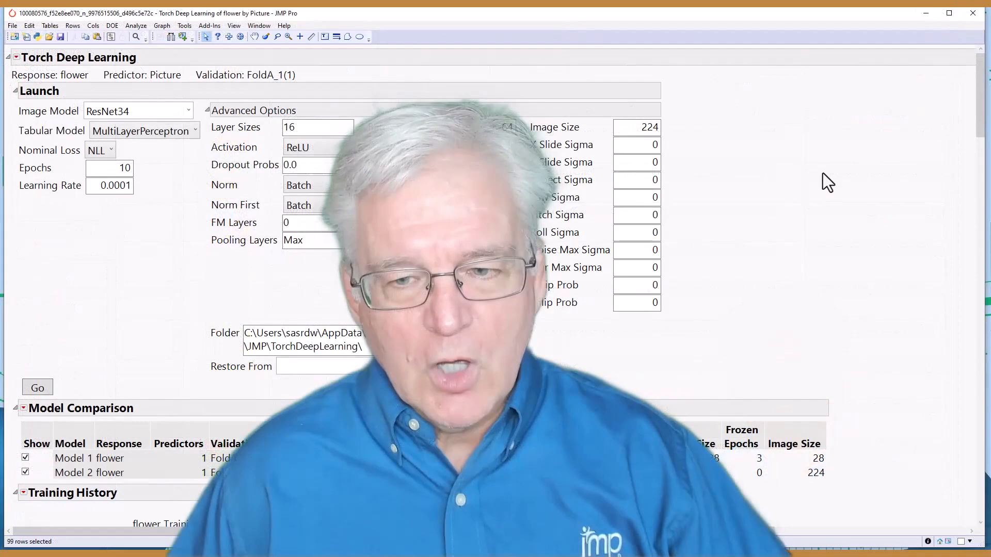